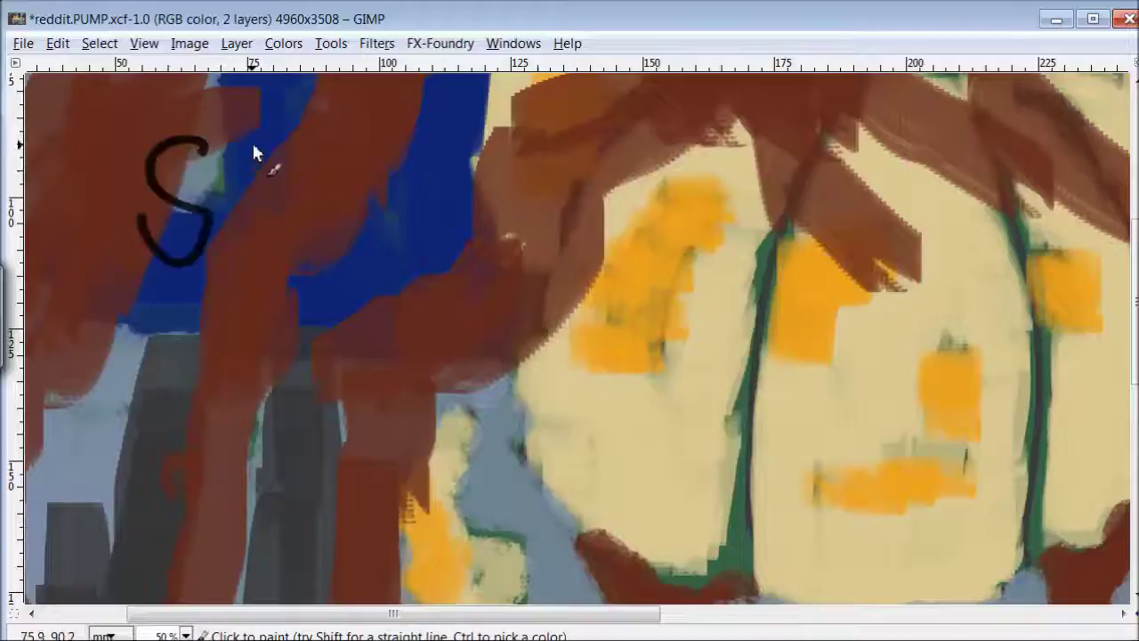
Step: Hand-letter SKETCHDAILY across the painting and OCTOBER on the line below
left_click_drag(527, 164, 569, 235)
mouse_move(657, 165)
left_mouse_down()
mouse_move(719, 247)
mouse_move(796, 191)
left_mouse_up()
left_click_drag(876, 173, 961, 219)
left_click_drag(1005, 169, 942, 280)
left_click_drag(182, 316, 178, 319)
left_click_drag(302, 320, 298, 385)
left_click_drag(392, 321, 388, 322)
mouse_move(419, 321)
left_mouse_down()
mouse_move(465, 389)
mouse_move(554, 318)
mouse_move(599, 391)
left_mouse_up()
Step: Finish the lettering with 27TH and write PUMPKINS on a new line
left_click_drag(688, 327, 744, 385)
left_click_drag(761, 325, 768, 391)
left_click_drag(821, 349, 845, 392)
left_click_drag(868, 356, 901, 405)
mouse_move(352, 533)
left_mouse_down()
mouse_move(392, 425)
mouse_move(476, 441)
left_mouse_up()
left_click_drag(494, 525, 538, 525)
left_click_drag(556, 525, 570, 489)
left_click_drag(614, 525, 676, 525)
mouse_move(703, 450)
left_mouse_down()
mouse_move(703, 534)
mouse_move(801, 529)
left_mouse_up()
Step: Draw a small pumpkin beside PUMPKINS and begin sketching a stem on the green canvas
mouse_move(946, 472)
left_mouse_down()
mouse_move(975, 462)
mouse_move(917, 534)
mouse_move(983, 529)
mouse_move(1001, 515)
left_mouse_up()
mouse_move(925, 459)
left_mouse_down()
mouse_move(890, 503)
mouse_move(939, 436)
left_mouse_up()
mouse_move(956, 436)
left_mouse_down()
mouse_move(988, 494)
mouse_move(1004, 495)
left_mouse_up()
left_click_drag(509, 218, 541, 203)
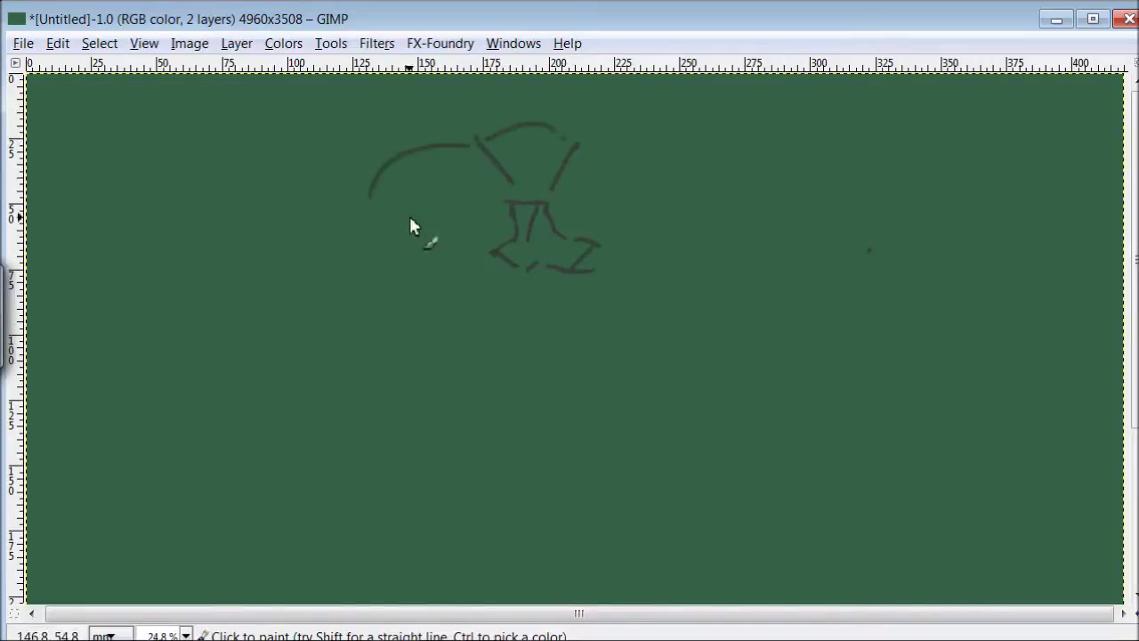
Step: Sketch three curved ribs down the pumpkin's left, middle and right
left_click_drag(472, 262, 359, 443)
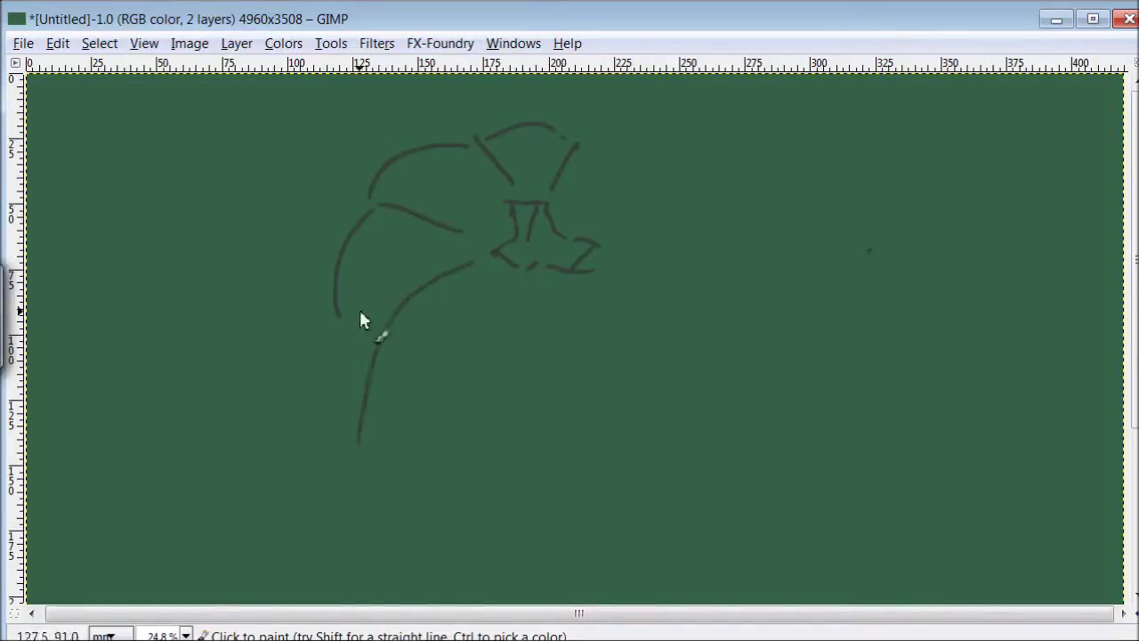
left_click_drag(520, 283, 471, 497)
left_click_drag(576, 281, 607, 509)
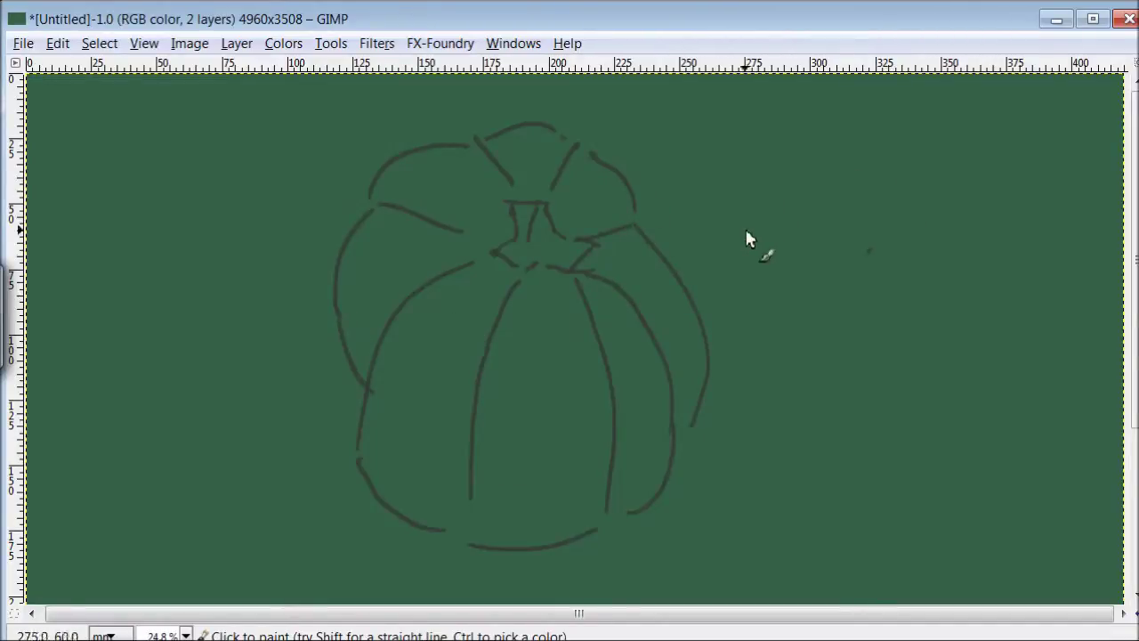
scroll(725, 431, "down", 1)
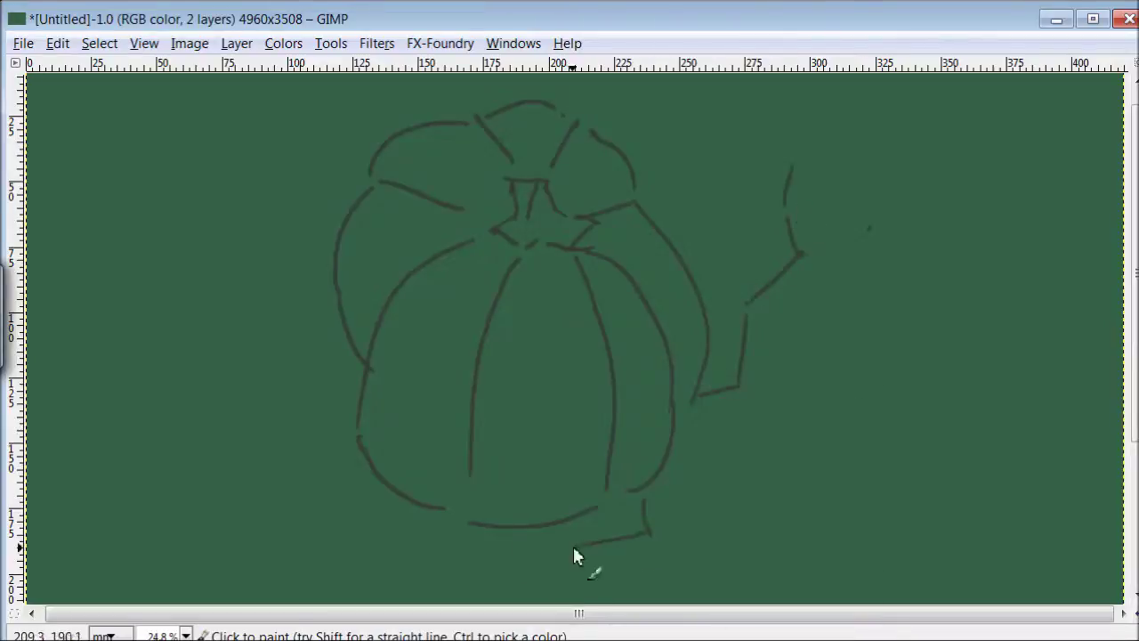
Step: Rough in leaf shapes at the pumpkin's lower side and to its right
left_click_drag(217, 432, 248, 520)
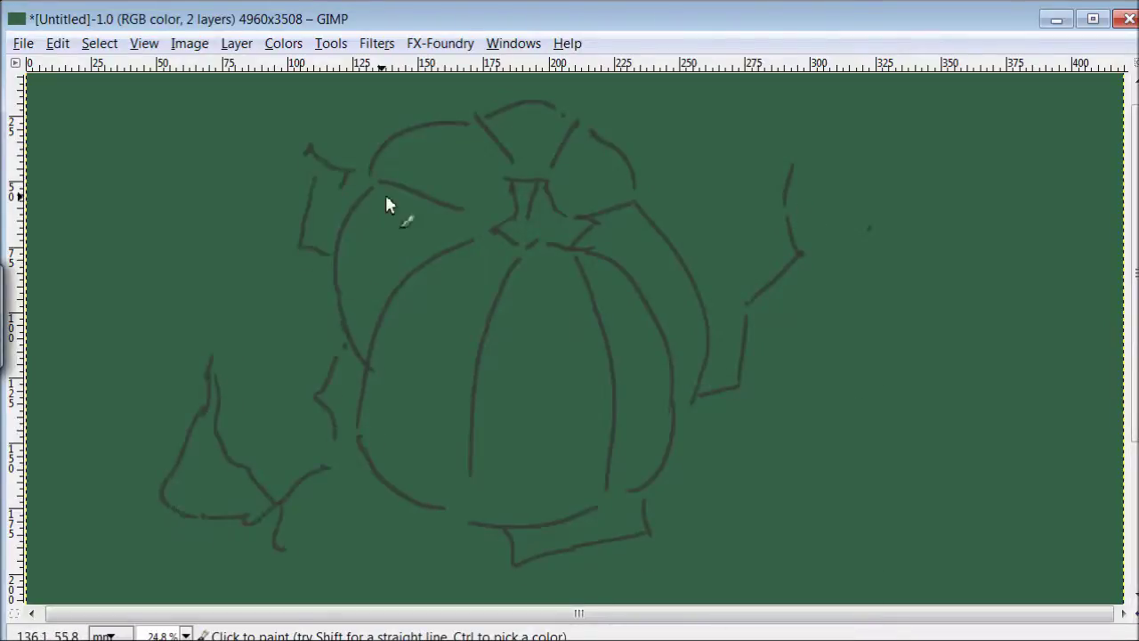
mouse_move(792, 165)
left_mouse_down()
mouse_move(801, 405)
mouse_move(689, 553)
mouse_move(867, 487)
mouse_move(1018, 527)
left_mouse_up()
left_click_drag(330, 318, 76, 321)
scroll(792, 222, "down", 5)
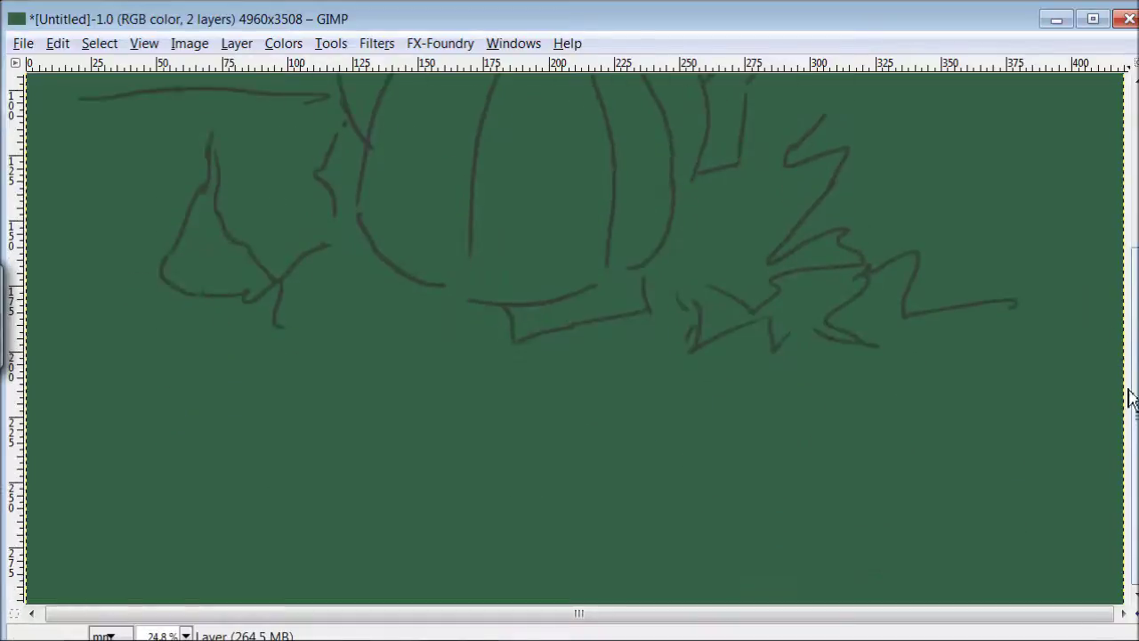
Step: Sketch dark foliage shapes below and on both sides of the pumpkin
left_click_drag(465, 319, 466, 509)
left_click_drag(454, 445, 397, 477)
left_click_drag(161, 294, 273, 377)
left_click_drag(117, 445, 148, 424)
left_click_drag(562, 445, 660, 488)
left_click_drag(696, 349, 691, 445)
left_click_drag(997, 356, 945, 517)
left_click_drag(984, 299, 1024, 183)
scroll(922, 154, "up", 5)
Step: Sketch leaves along the upper right, top and left, then paint cream in the middle lobe
mouse_move(1001, 329)
left_mouse_down()
mouse_move(1068, 244)
mouse_move(996, 261)
left_mouse_up()
mouse_move(883, 349)
left_mouse_down()
mouse_move(857, 324)
mouse_move(855, 200)
left_mouse_up()
left_click_drag(814, 142, 916, 246)
left_click_drag(968, 206, 1063, 247)
left_click_drag(1000, 98, 665, 119)
left_click_drag(143, 174, 273, 160)
mouse_move(265, 267)
left_mouse_down()
mouse_move(122, 224)
mouse_move(207, 267)
left_mouse_up()
left_click_drag(116, 311, 227, 428)
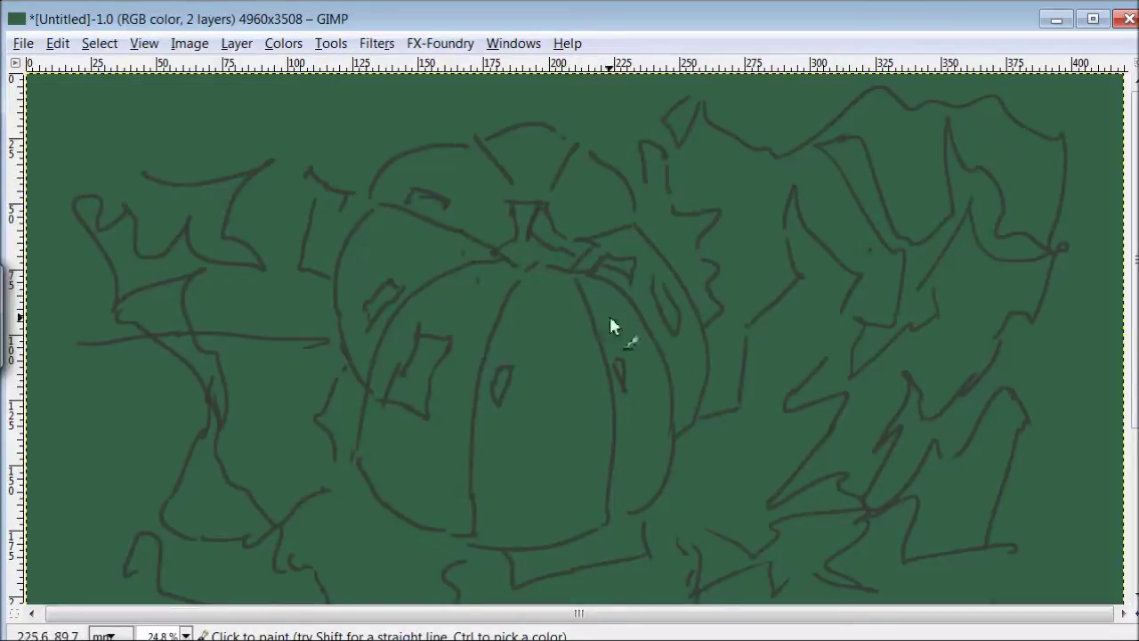
mouse_move(596, 419)
left_mouse_down()
mouse_move(588, 394)
mouse_move(542, 490)
mouse_move(499, 437)
mouse_move(491, 499)
mouse_move(547, 534)
mouse_move(579, 534)
mouse_move(573, 374)
mouse_move(537, 389)
mouse_move(529, 310)
mouse_move(589, 368)
mouse_move(554, 381)
left_mouse_up()
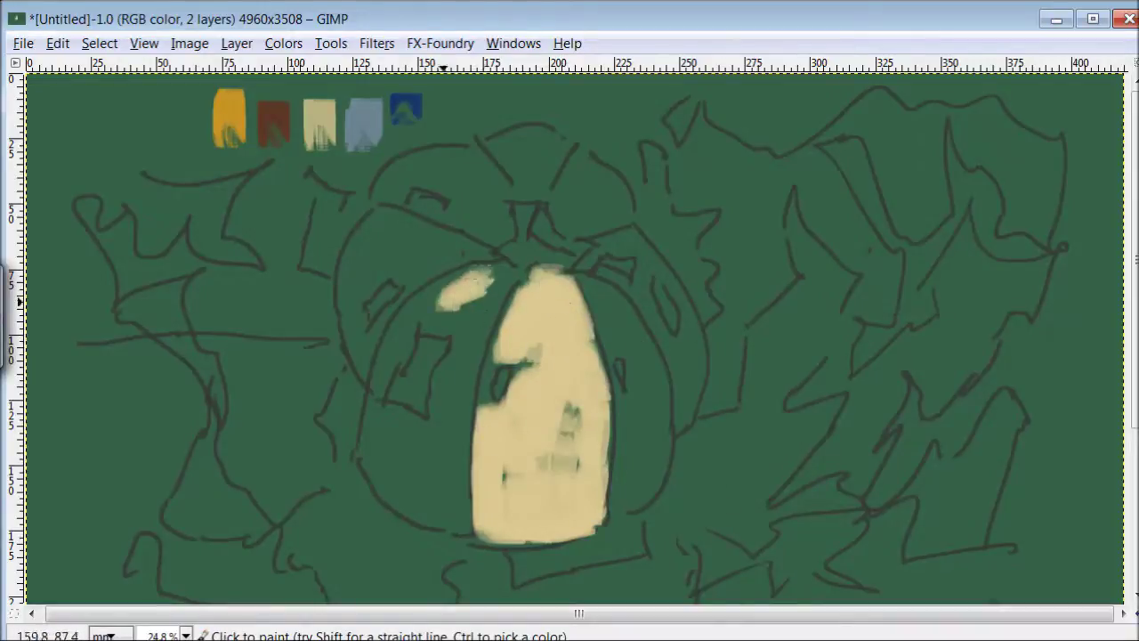
Step: Fill the pumpkin body, right edge and left lobes with cream
mouse_move(463, 294)
left_mouse_down()
mouse_move(445, 330)
mouse_move(508, 280)
mouse_move(458, 377)
mouse_move(445, 499)
mouse_move(425, 448)
mouse_move(372, 437)
mouse_move(401, 499)
mouse_move(384, 385)
mouse_move(407, 338)
mouse_move(388, 420)
left_mouse_up()
mouse_move(606, 300)
left_mouse_down()
mouse_move(650, 402)
mouse_move(654, 460)
mouse_move(685, 356)
mouse_move(687, 419)
mouse_move(686, 323)
mouse_move(606, 261)
mouse_move(668, 297)
mouse_move(616, 227)
left_mouse_up()
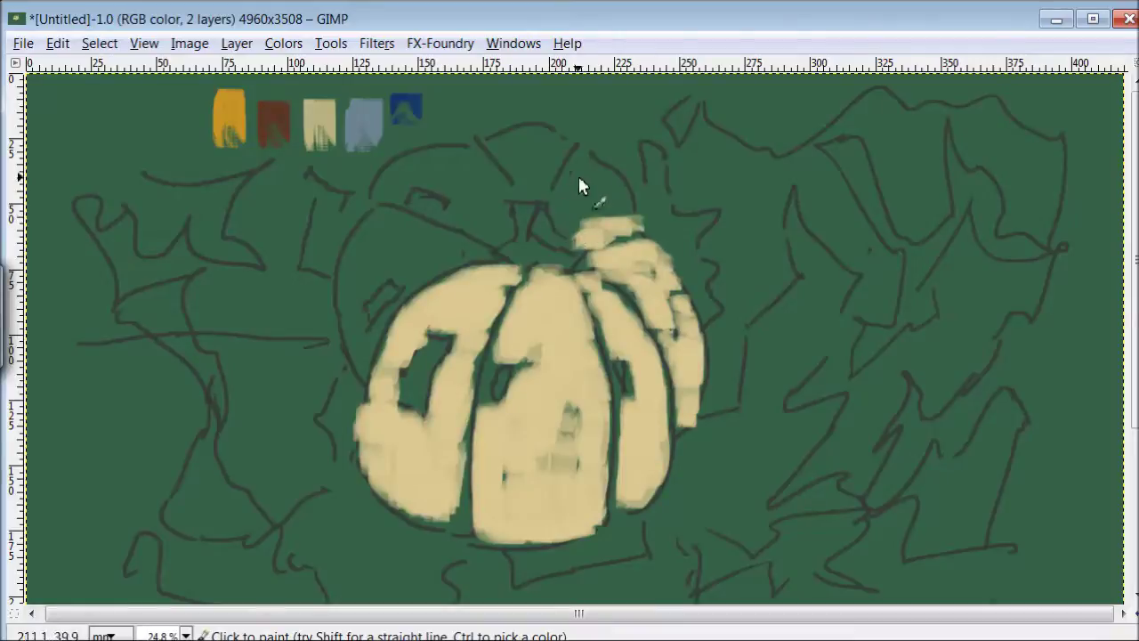
mouse_move(485, 244)
left_mouse_down()
mouse_move(395, 235)
mouse_move(350, 286)
mouse_move(406, 262)
mouse_move(352, 365)
left_mouse_up()
mouse_move(465, 156)
left_mouse_down()
mouse_move(477, 161)
mouse_move(406, 186)
mouse_move(470, 183)
mouse_move(560, 145)
mouse_move(513, 158)
mouse_move(534, 153)
mouse_move(585, 170)
mouse_move(623, 230)
mouse_move(555, 247)
mouse_move(579, 262)
left_mouse_up()
Step: Pick orange from the swatch and dab patches on the pumpkin's body and right lobe
left_click(229, 115, "ctrl")
mouse_move(508, 372)
left_mouse_down()
mouse_move(512, 381)
mouse_move(530, 361)
left_mouse_up()
left_click_drag(570, 414, 570, 450)
left_click_drag(507, 478, 581, 472)
left_click_drag(623, 367, 634, 396)
left_click_drag(666, 322, 674, 338)
Step: Add orange to the top and left lobes, then paint a dark blue stroke right of the pumpkin
left_click_drag(526, 214, 534, 254)
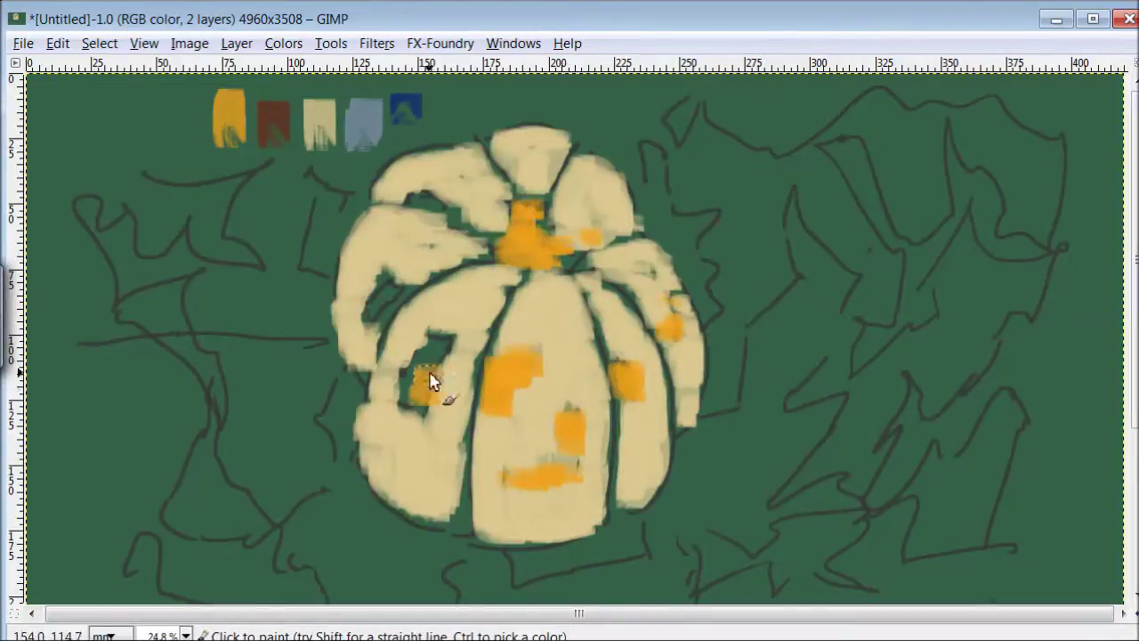
left_click_drag(445, 334, 407, 415)
mouse_move(383, 285)
left_mouse_down()
mouse_move(372, 347)
mouse_move(383, 260)
left_mouse_up()
left_click_drag(408, 197, 481, 229)
left_click_drag(556, 156, 535, 178)
mouse_move(726, 405)
left_mouse_down()
mouse_move(734, 331)
mouse_move(764, 304)
left_mouse_up()
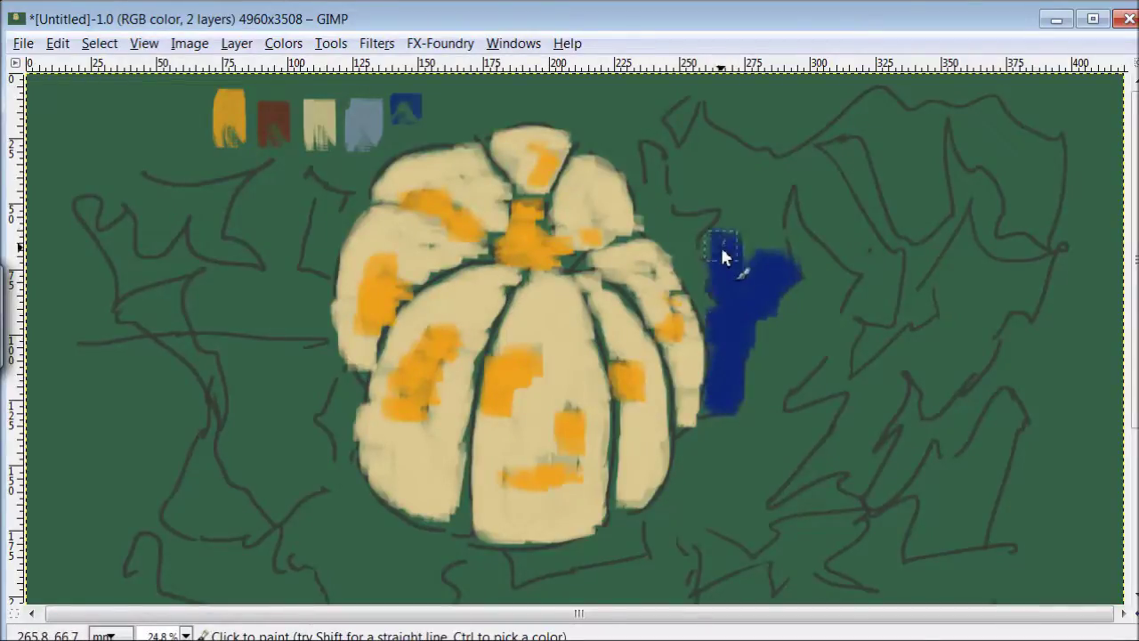
Step: Paint dark blue background to the right and left of the pumpkin
left_click_drag(771, 215, 704, 181)
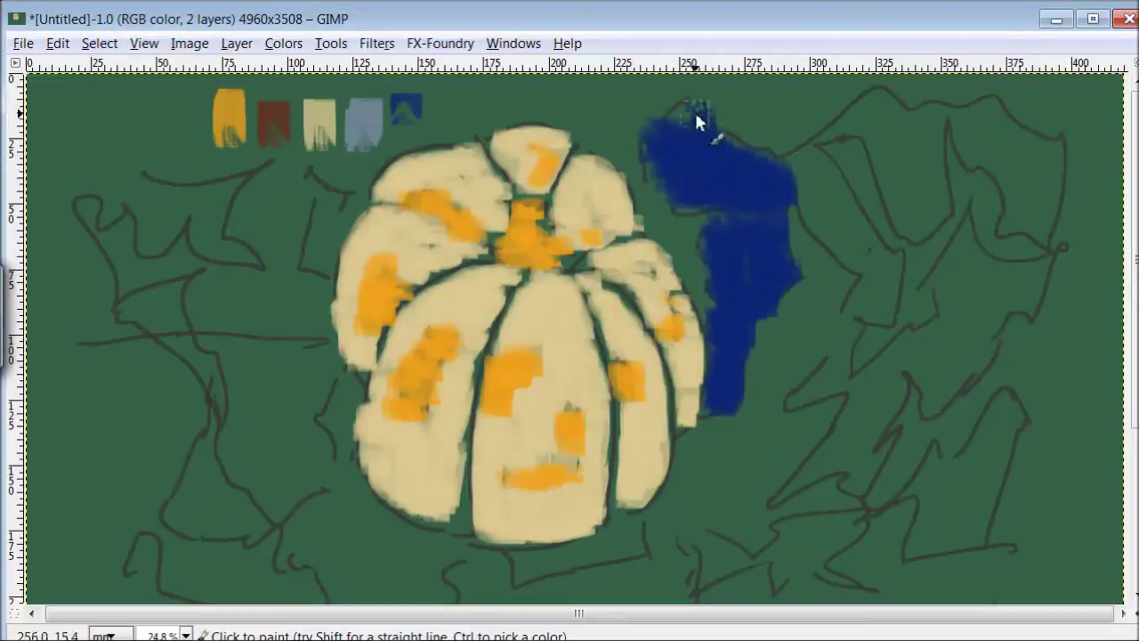
mouse_move(870, 264)
left_mouse_down()
mouse_move(890, 255)
mouse_move(834, 393)
left_mouse_up()
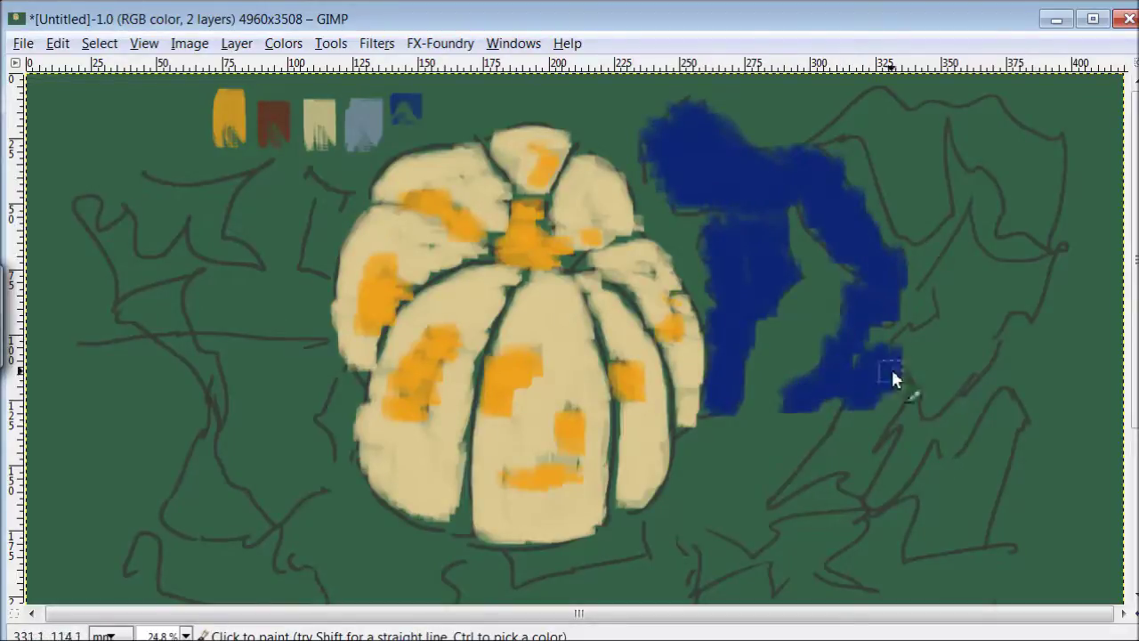
left_click_drag(949, 276, 986, 314)
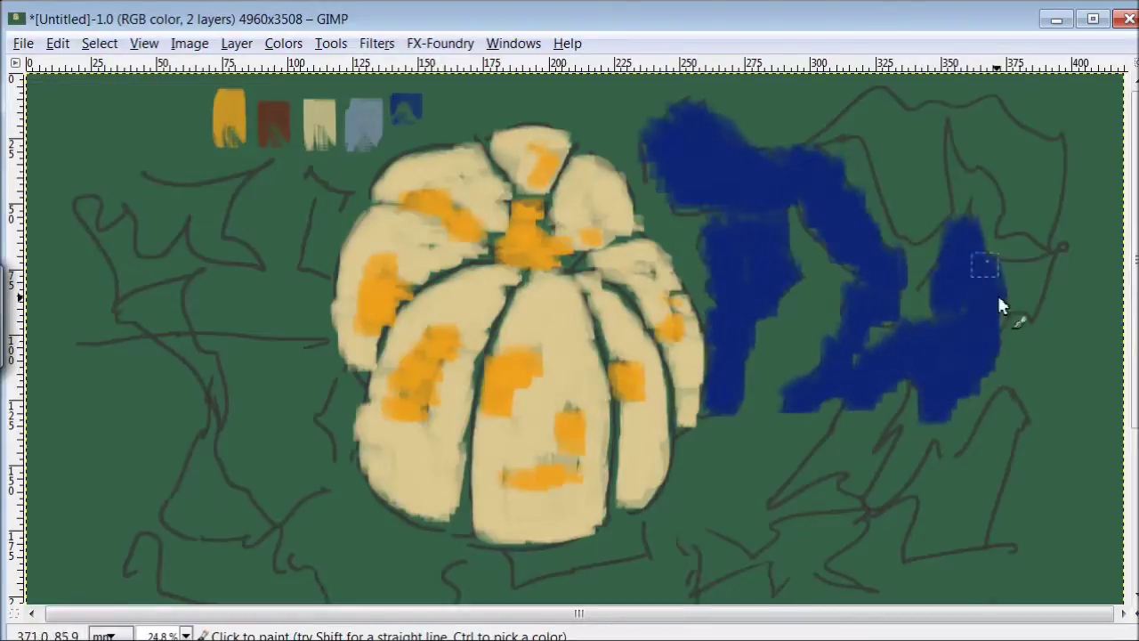
mouse_move(309, 420)
left_mouse_down()
mouse_move(305, 382)
mouse_move(338, 369)
mouse_move(327, 273)
mouse_move(351, 173)
mouse_move(285, 330)
mouse_move(247, 364)
mouse_move(87, 326)
mouse_move(108, 323)
left_mouse_up()
Step: Add blue above and right of the pumpkin, undoing a stray mark on its top
key("i")
key("p")
left_click_drag(560, 134, 534, 147)
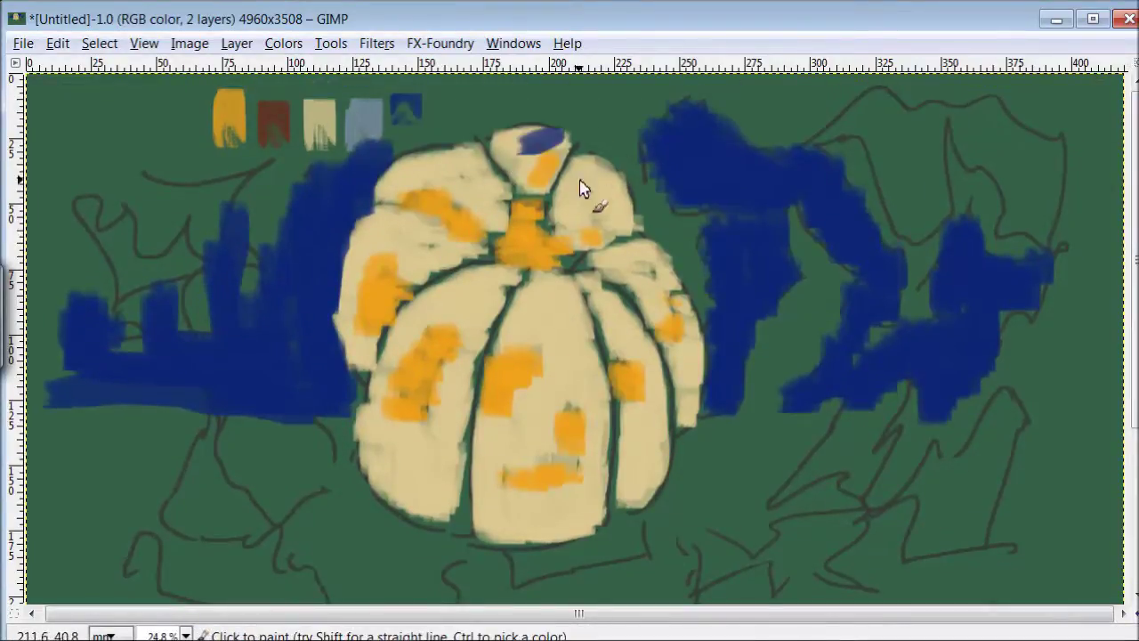
key("ctrl+z")
left_click_drag(601, 123, 615, 142)
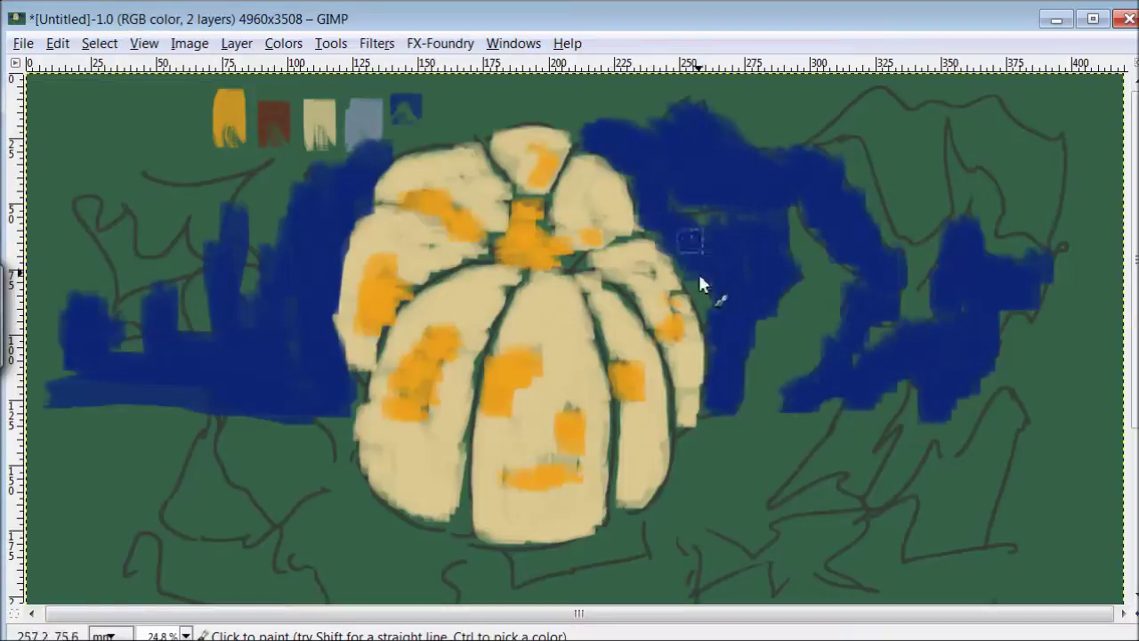
left_click_drag(796, 338, 796, 204)
left_click_drag(534, 98, 387, 161)
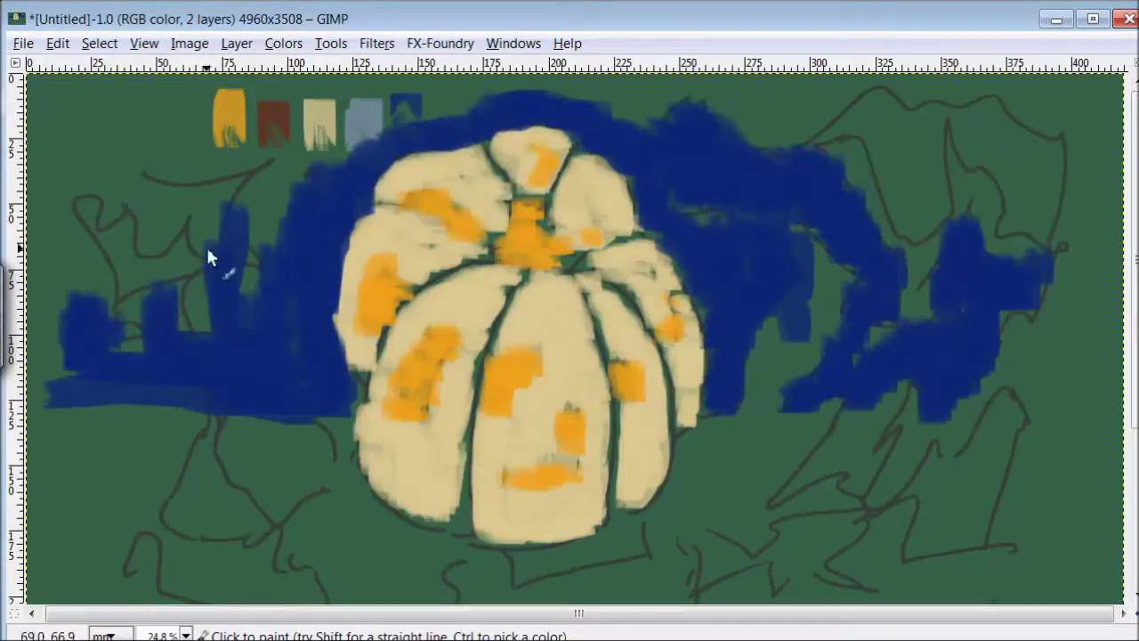
Step: Thicken the blue on both sides and extend it to the right edge
left_click_drag(207, 256, 249, 298)
mouse_move(837, 276)
left_mouse_down()
mouse_move(804, 330)
mouse_move(1022, 267)
left_mouse_up()
mouse_move(1020, 327)
left_mouse_down()
mouse_move(1062, 381)
mouse_move(954, 385)
left_mouse_up()
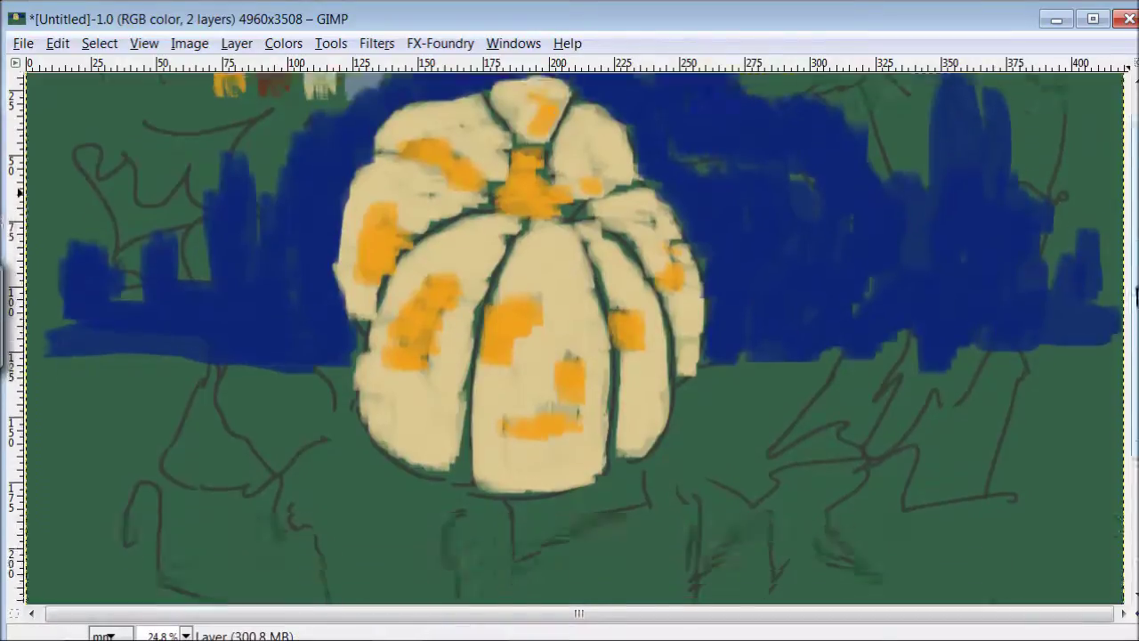
left_click_drag(1132, 249, 1107, 412)
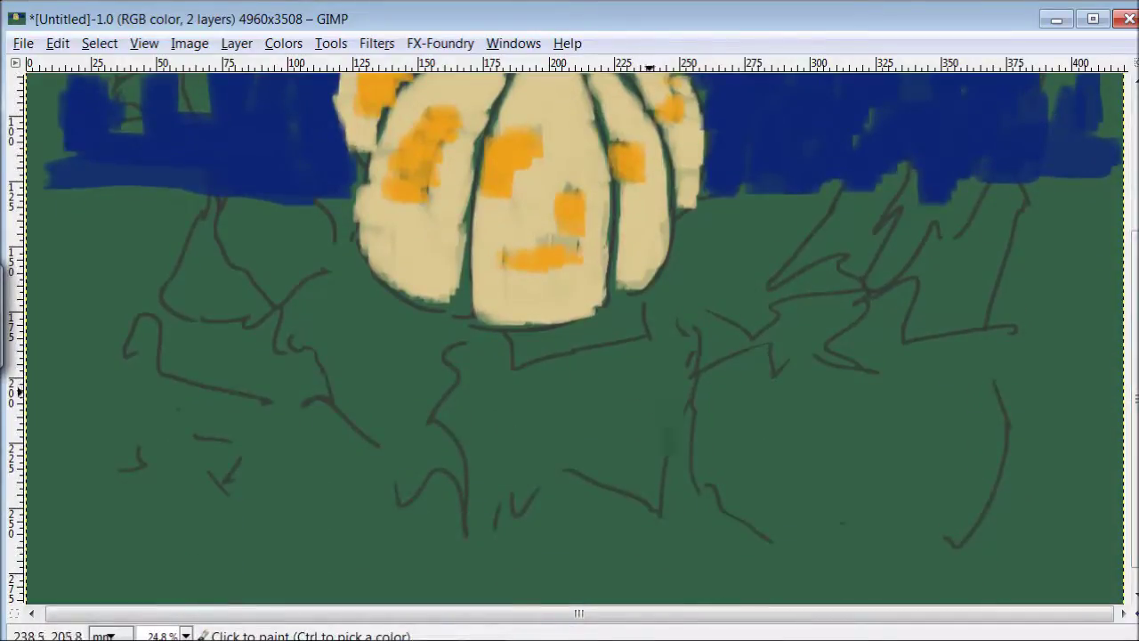
scroll(606, 399, "down", 1)
Step: Paint brown roots branching beneath the pumpkin with a broad base at lower left
mouse_move(636, 281)
left_mouse_down()
mouse_move(650, 282)
mouse_move(623, 374)
left_mouse_up()
left_click_drag(673, 241, 620, 378)
mouse_move(479, 319)
left_mouse_down()
mouse_move(452, 299)
mouse_move(521, 413)
left_mouse_up()
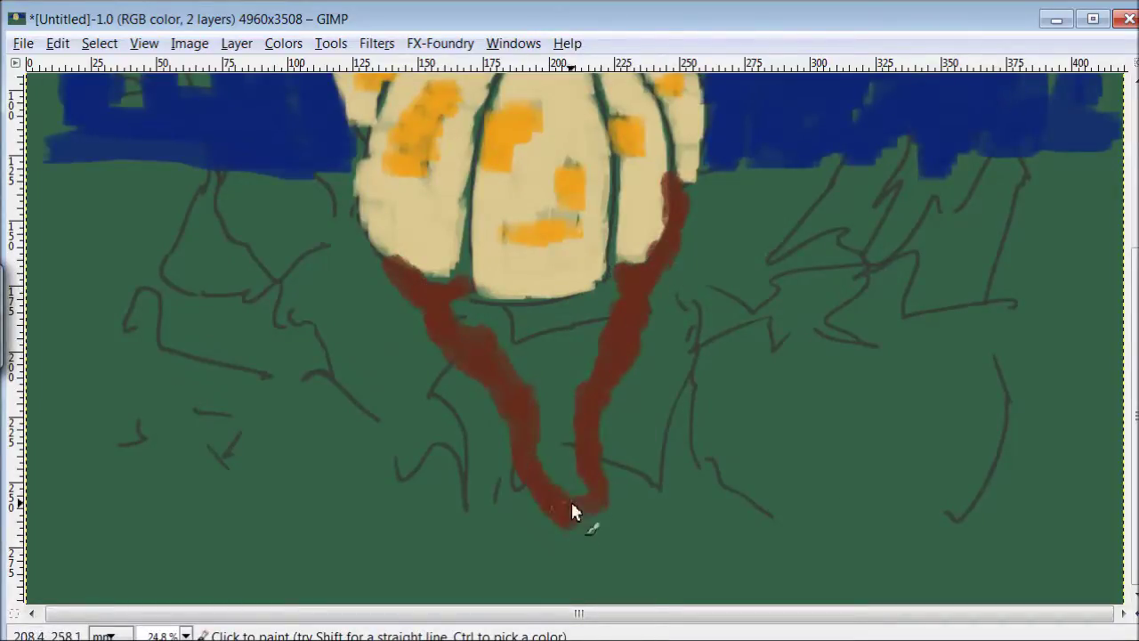
mouse_move(573, 509)
left_mouse_down()
mouse_move(701, 437)
mouse_move(396, 425)
left_mouse_up()
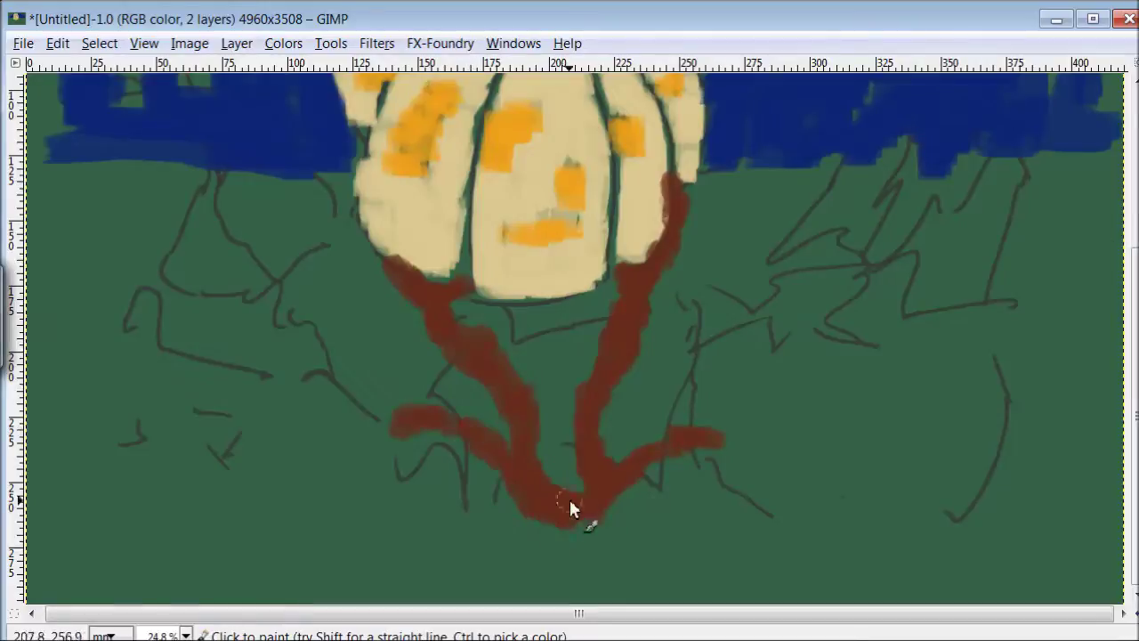
mouse_move(469, 502)
left_mouse_down()
mouse_move(534, 496)
mouse_move(318, 539)
mouse_move(458, 598)
mouse_move(416, 546)
mouse_move(305, 554)
mouse_move(407, 603)
left_mouse_up()
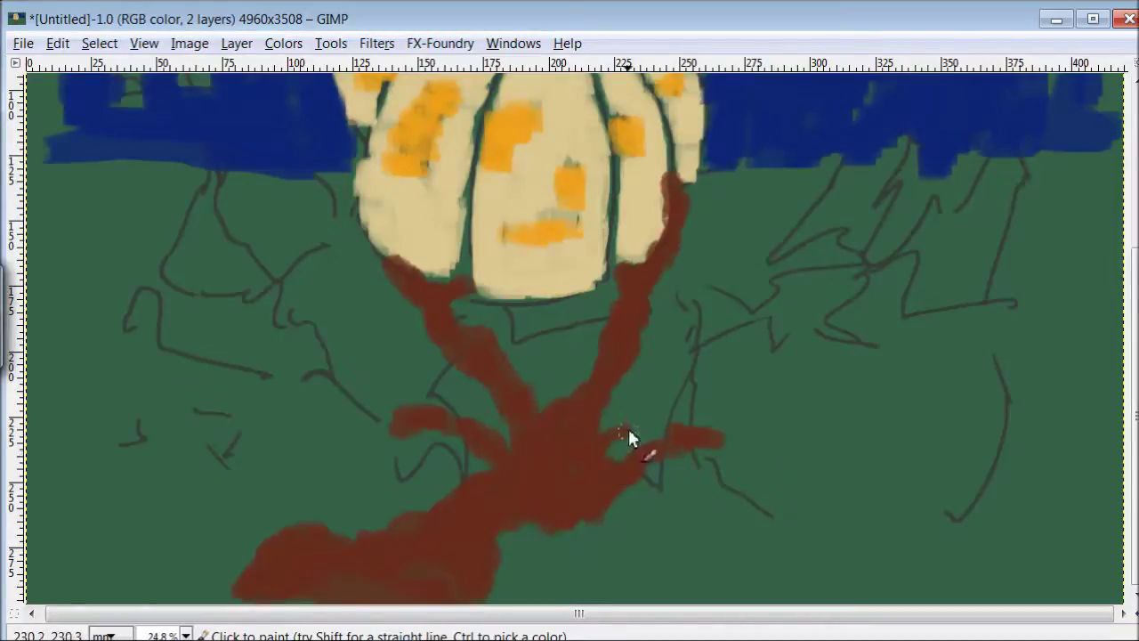
Step: Paint a brown branch reaching right and a thick trunk down the right side
left_click_drag(700, 348, 730, 313)
left_click_drag(732, 316, 845, 376)
scroll(1009, 322, "up", 3)
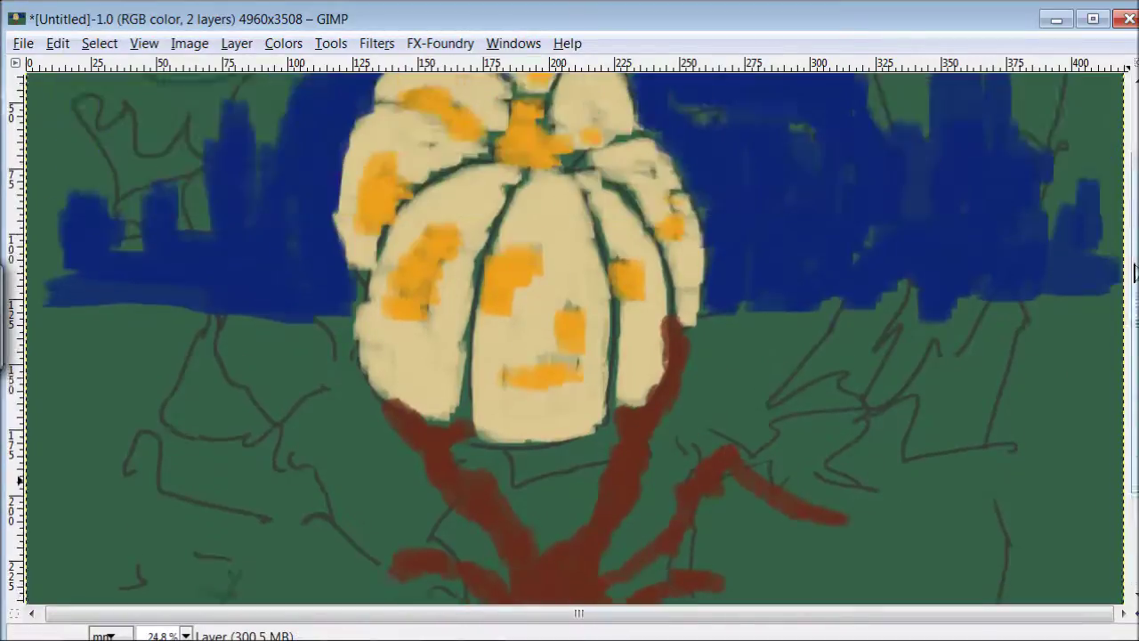
scroll(1010, 322, "up", 2)
left_click_drag(1024, 125, 1041, 258)
left_click_drag(1059, 106, 1072, 418)
mouse_move(779, 93)
left_mouse_down()
mouse_move(839, 211)
mouse_move(885, 395)
left_mouse_up()
left_click_drag(1042, 386, 1104, 392)
Step: Add more brown branches spreading beside the right-hand trunk
mouse_move(1068, 98)
left_mouse_down()
mouse_move(1113, 285)
mouse_move(1109, 427)
left_mouse_up()
scroll(1095, 294, "down", 3)
mouse_move(1112, 258)
left_mouse_down()
mouse_move(1050, 534)
mouse_move(1119, 381)
mouse_move(1056, 445)
mouse_move(1047, 606)
mouse_move(1051, 498)
mouse_move(839, 522)
left_mouse_up()
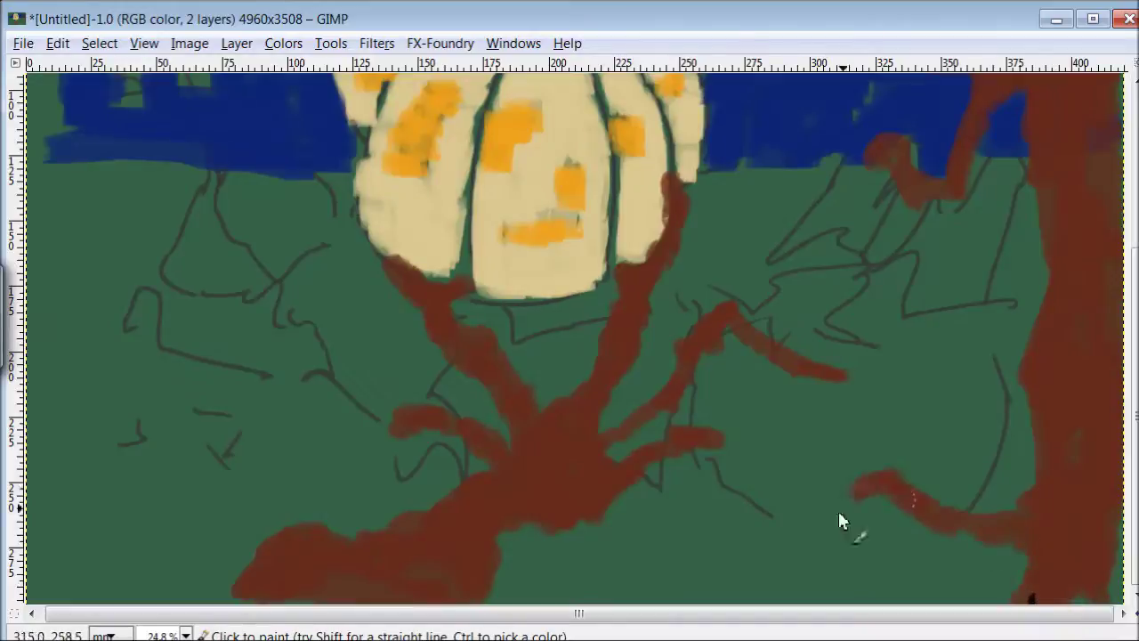
left_click_drag(1055, 279, 890, 415)
left_click_drag(970, 405, 963, 319)
left_click_drag(907, 209, 797, 290)
left_click_drag(939, 339, 992, 436)
scroll(1063, 356, "up", 3)
scroll(1059, 303, "up", 2)
Step: Paint cream blossom clusters on the right branches and left of the pumpkin's base
left_click(584, 324, "ctrl")
left_click_drag(860, 411, 864, 359)
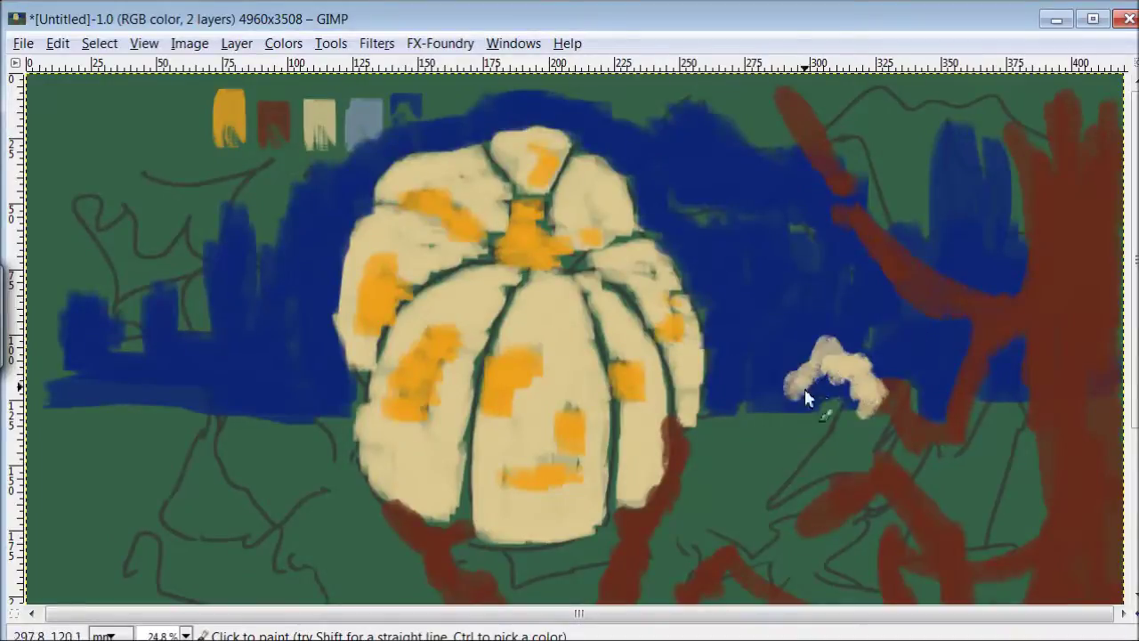
left_click_drag(805, 397, 808, 433)
mouse_move(868, 257)
left_mouse_down()
mouse_move(788, 234)
mouse_move(842, 267)
mouse_move(819, 254)
left_mouse_up()
mouse_move(743, 89)
left_mouse_down()
mouse_move(763, 140)
mouse_move(894, 198)
mouse_move(854, 134)
left_mouse_up()
mouse_move(334, 574)
left_mouse_down()
mouse_move(318, 521)
mouse_move(321, 441)
mouse_move(357, 502)
mouse_move(382, 503)
left_mouse_up()
Step: Add more cream blossoms on the lower right branches
scroll(1070, 258, "down", 5)
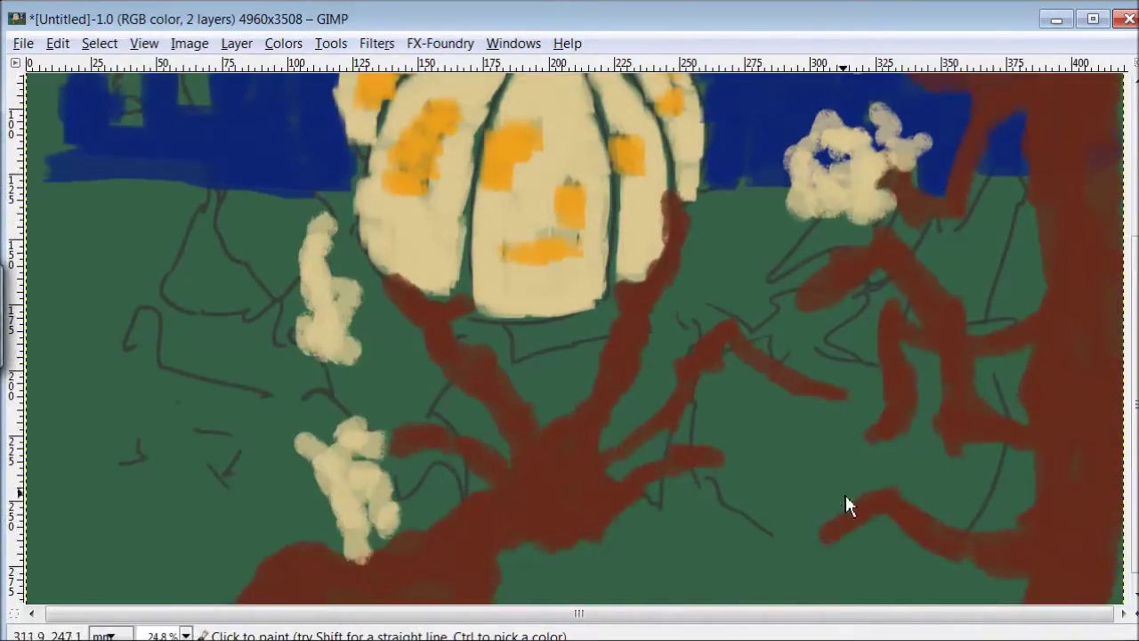
left_click_drag(846, 498, 828, 512)
scroll(846, 508, "up", 5)
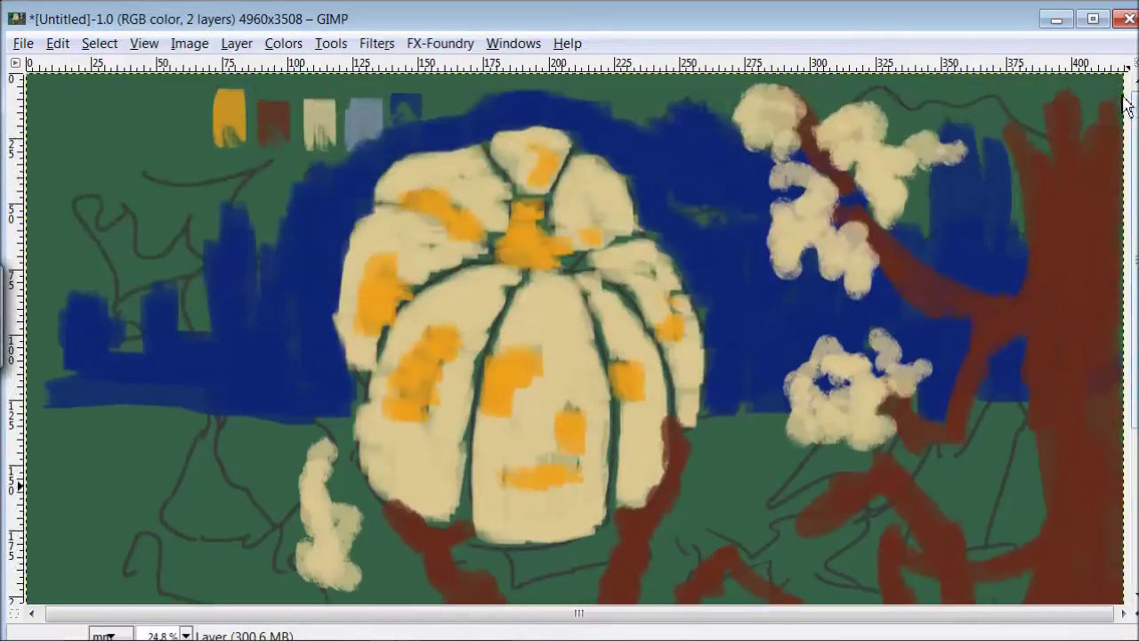
mouse_move(1006, 480)
left_mouse_down()
mouse_move(973, 516)
mouse_move(960, 497)
left_mouse_up()
mouse_move(802, 552)
left_mouse_down()
mouse_move(852, 541)
mouse_move(780, 508)
mouse_move(797, 559)
left_mouse_up()
Step: Dab orange onto the cream blossoms on the right side
mouse_move(835, 383)
left_mouse_down()
mouse_move(865, 356)
mouse_move(878, 435)
left_mouse_up()
left_click_drag(750, 455, 763, 501)
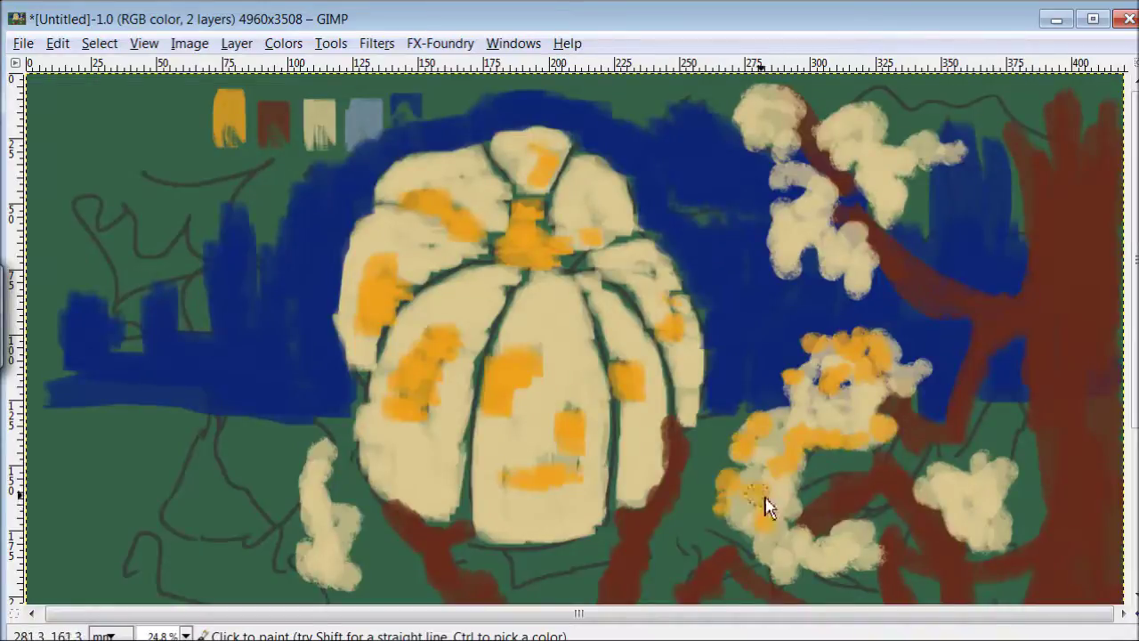
left_click_drag(969, 488, 1003, 470)
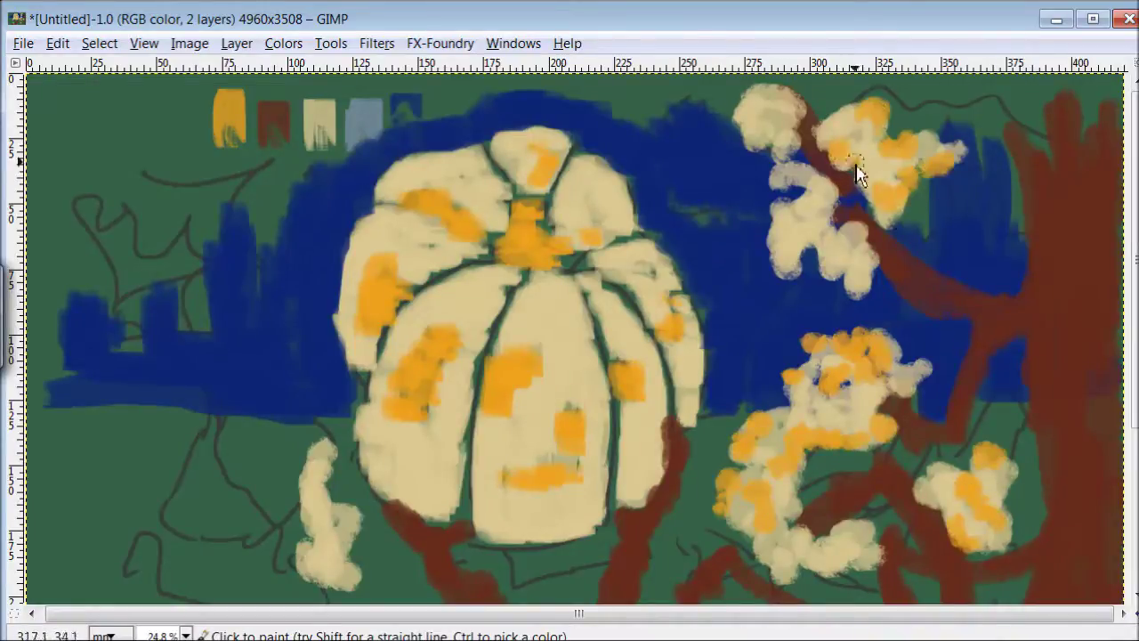
scroll(1104, 419, "down", 5)
scroll(1103, 418, "down", 1)
mouse_move(788, 423)
left_mouse_down()
mouse_move(801, 445)
mouse_move(783, 521)
left_mouse_up()
Step: Dab orange on the lower-left blossoms, then paint grey-blue from the swatch on the trunk
left_click(280, 389)
left_click_drag(347, 400, 389, 516)
left_click_drag(311, 240, 330, 312)
scroll(596, 321, "up", 2)
scroll(712, 294, "up", 3)
left_click(376, 125, "ctrl")
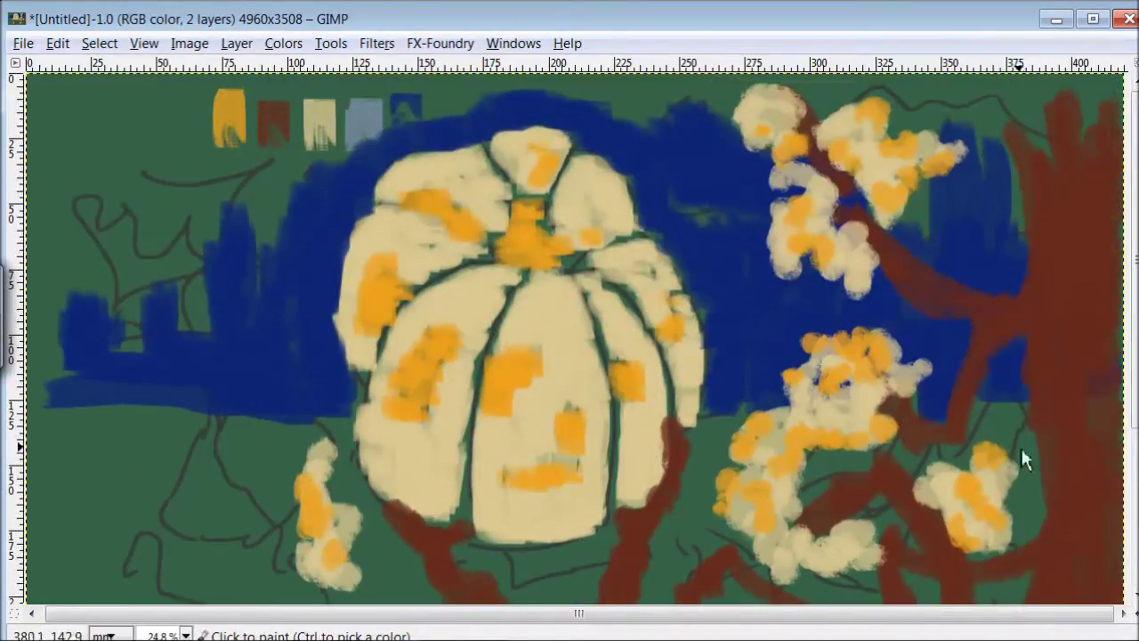
left_click_drag(1028, 467, 1013, 419)
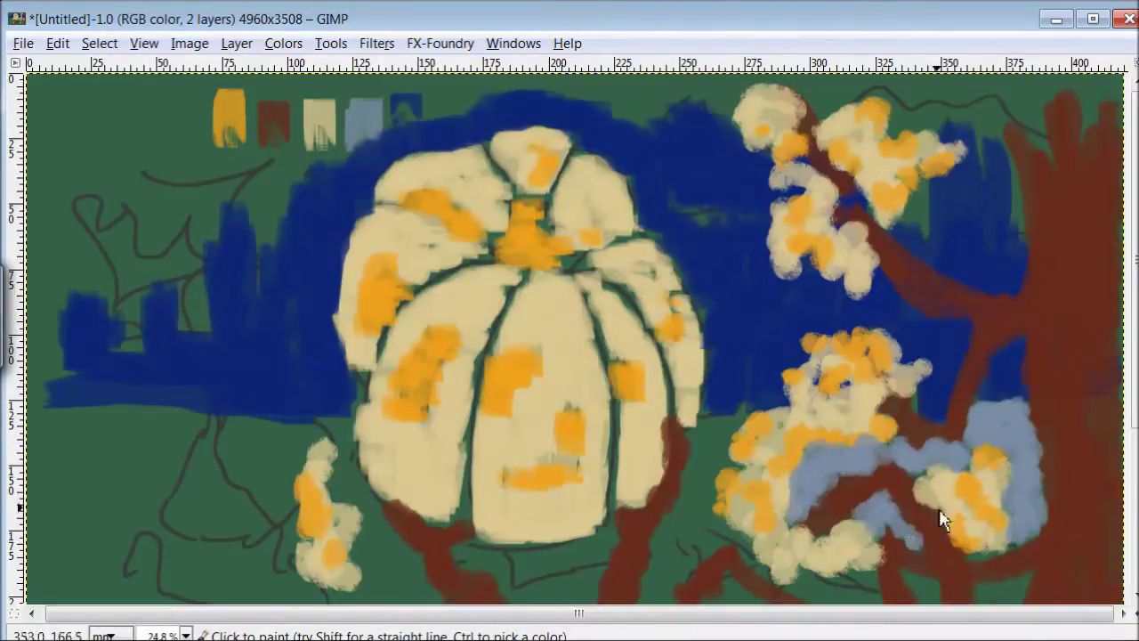
Step: Paint grey-blue around the lower-right blossoms, over part of a branch and the green beside the trunk
scroll(979, 507, "down", 4)
left_click_drag(1024, 385, 1015, 434)
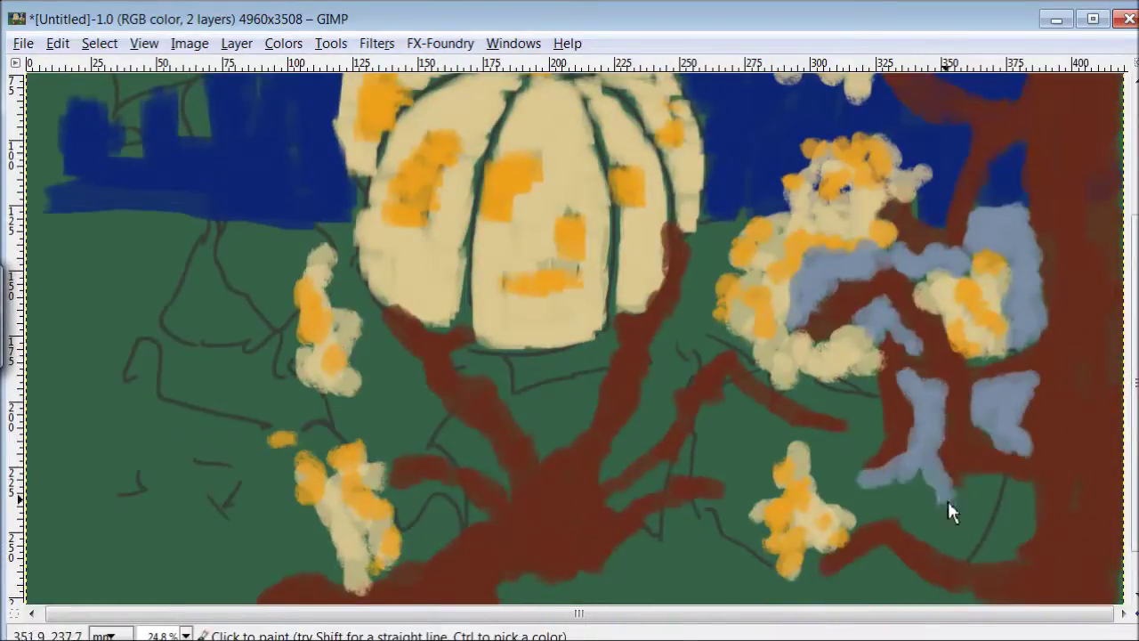
mouse_move(985, 549)
left_mouse_down()
mouse_move(999, 526)
mouse_move(889, 506)
left_mouse_up()
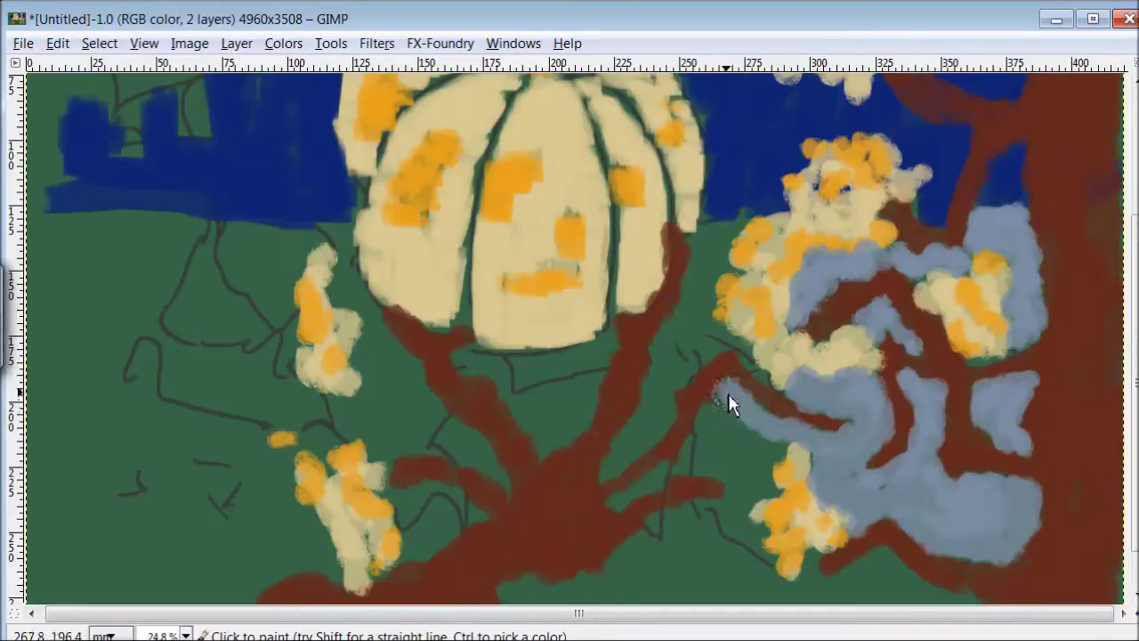
left_click_drag(795, 421, 731, 340)
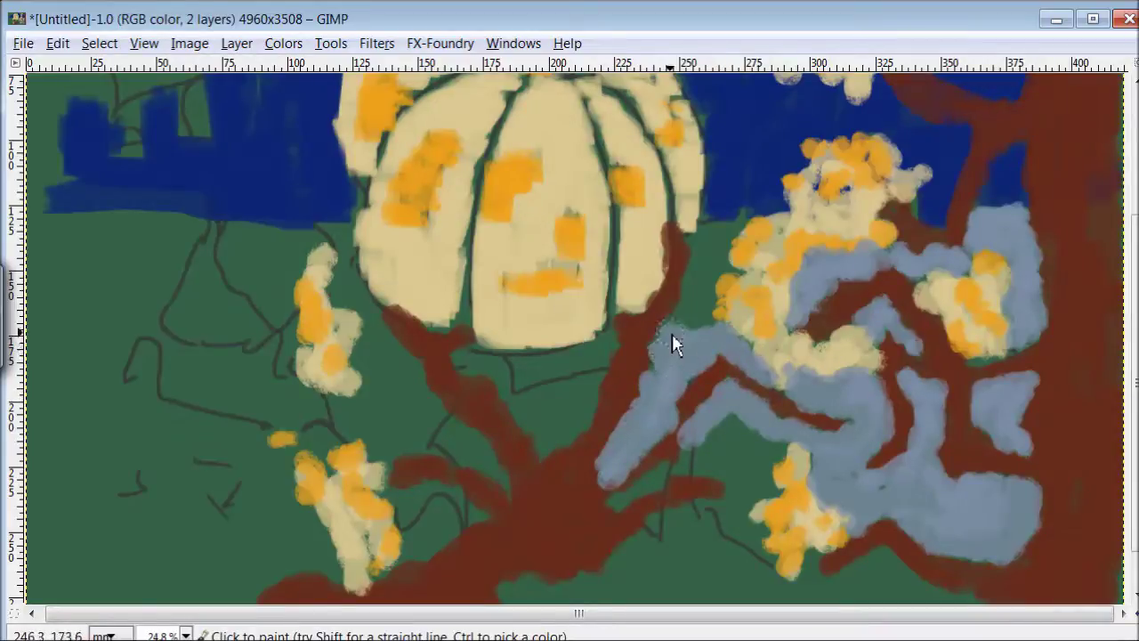
mouse_move(699, 267)
left_mouse_down()
mouse_move(719, 275)
mouse_move(693, 289)
left_mouse_up()
left_click_drag(733, 241, 704, 258)
Step: Fill the green left of the trunk and along the bottom right with grey-blue
mouse_move(575, 431)
left_mouse_down()
mouse_move(546, 440)
mouse_move(595, 394)
mouse_move(584, 362)
mouse_move(460, 362)
mouse_move(516, 397)
mouse_move(588, 380)
mouse_move(551, 382)
left_mouse_up()
mouse_move(490, 463)
left_mouse_down()
mouse_move(432, 433)
mouse_move(498, 490)
mouse_move(385, 398)
mouse_move(404, 393)
mouse_move(340, 244)
left_mouse_up()
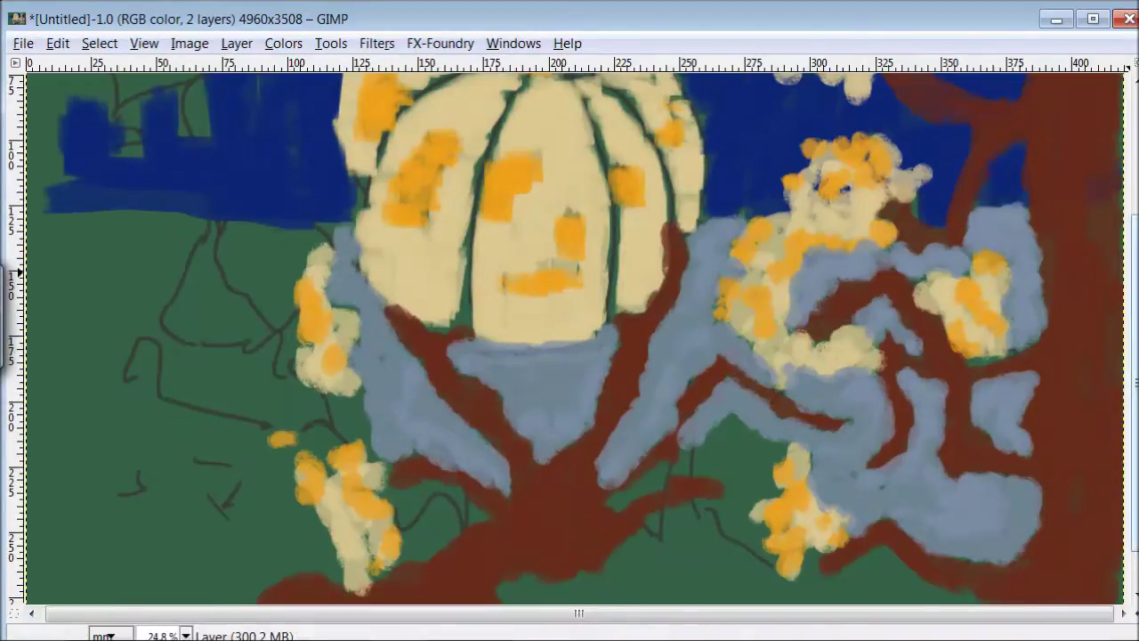
scroll(890, 485, "down", 2)
mouse_move(1005, 585)
left_mouse_down()
mouse_move(1015, 605)
mouse_move(931, 536)
mouse_move(871, 523)
left_mouse_up()
left_click(1077, 445)
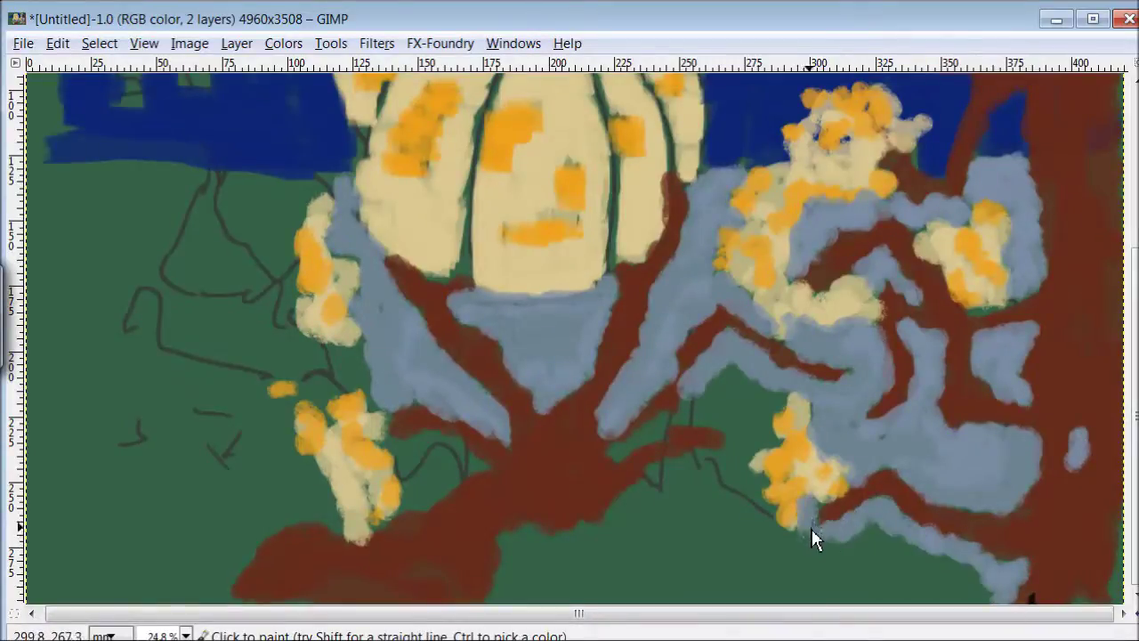
Step: Cover the remaining green between the branches and past the lower-left blossoms with grey-blue
scroll(863, 503, "up", 4)
scroll(758, 401, "up", 4)
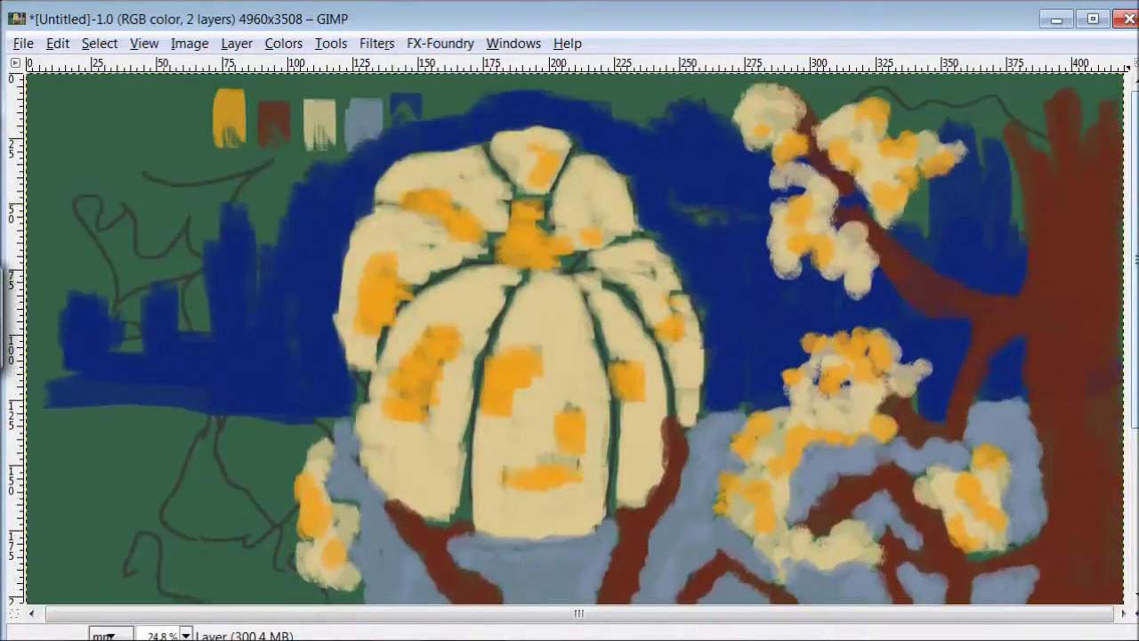
scroll(758, 402, "down", 6)
scroll(758, 402, "down", 2)
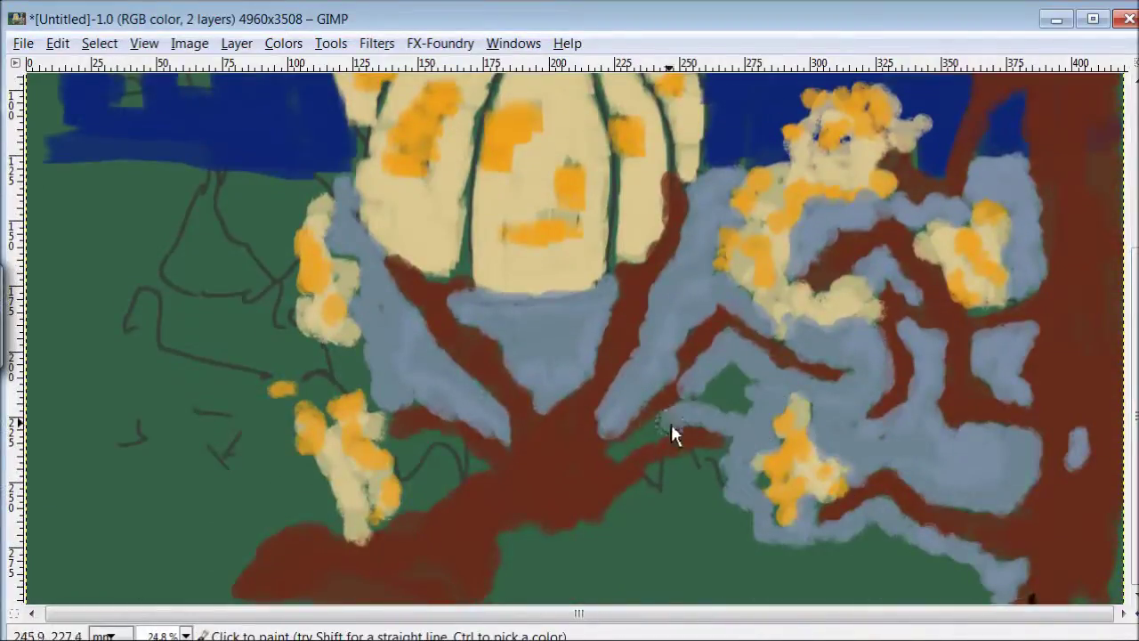
mouse_move(740, 389)
left_mouse_down()
mouse_move(677, 476)
mouse_move(564, 537)
mouse_move(522, 539)
mouse_move(535, 551)
mouse_move(690, 499)
mouse_move(652, 537)
mouse_move(907, 541)
mouse_move(890, 575)
mouse_move(646, 577)
mouse_move(687, 561)
left_mouse_up()
mouse_move(482, 466)
left_mouse_down()
mouse_move(406, 521)
mouse_move(394, 458)
mouse_move(444, 471)
mouse_move(374, 400)
mouse_move(326, 425)
mouse_move(364, 362)
mouse_move(289, 321)
mouse_move(308, 216)
mouse_move(128, 168)
mouse_move(285, 234)
mouse_move(300, 361)
left_mouse_up()
mouse_move(261, 404)
left_mouse_down()
mouse_move(267, 386)
mouse_move(338, 534)
mouse_move(240, 565)
mouse_move(208, 395)
mouse_move(183, 493)
mouse_move(89, 222)
mouse_move(169, 564)
mouse_move(107, 587)
mouse_move(87, 499)
mouse_move(587, 572)
mouse_move(717, 565)
left_mouse_up()
scroll(717, 565, "up", 5)
Step: Paint grey-blue over the left sky, the top swatch strip and the upper-right area
mouse_move(184, 257)
left_mouse_down()
mouse_move(189, 289)
mouse_move(117, 262)
mouse_move(56, 359)
mouse_move(114, 246)
mouse_move(211, 214)
mouse_move(270, 298)
mouse_move(310, 176)
left_mouse_up()
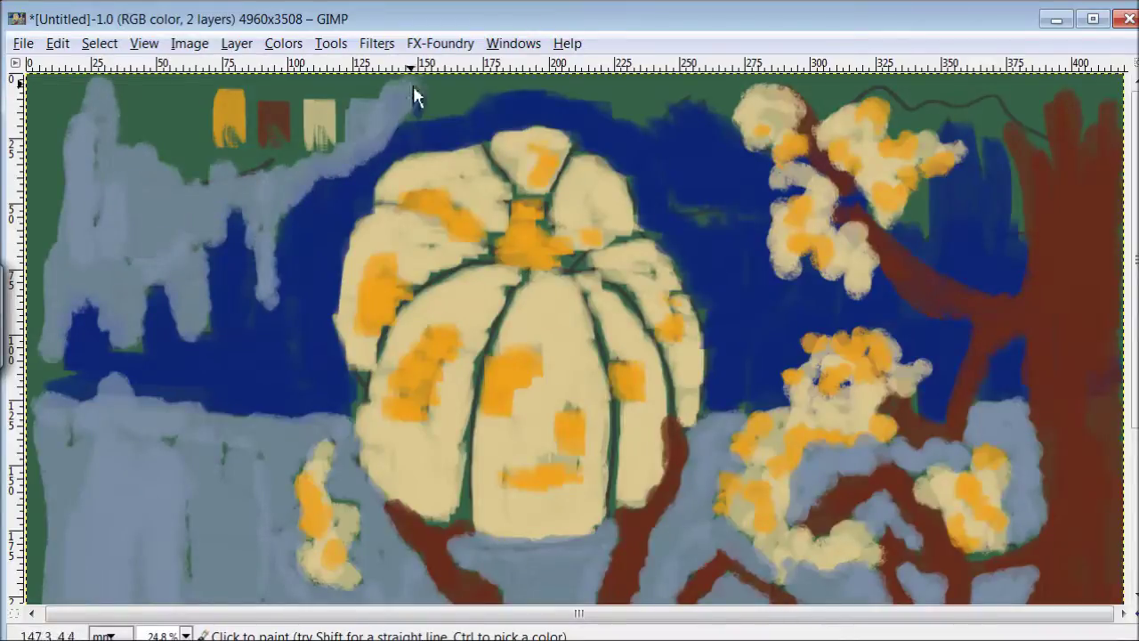
mouse_move(509, 89)
left_mouse_down()
mouse_move(340, 153)
mouse_move(217, 114)
mouse_move(522, 101)
mouse_move(628, 132)
mouse_move(743, 97)
mouse_move(928, 130)
left_mouse_up()
mouse_move(910, 213)
left_mouse_down()
mouse_move(1003, 147)
mouse_move(876, 80)
mouse_move(1061, 119)
mouse_move(1097, 107)
left_mouse_up()
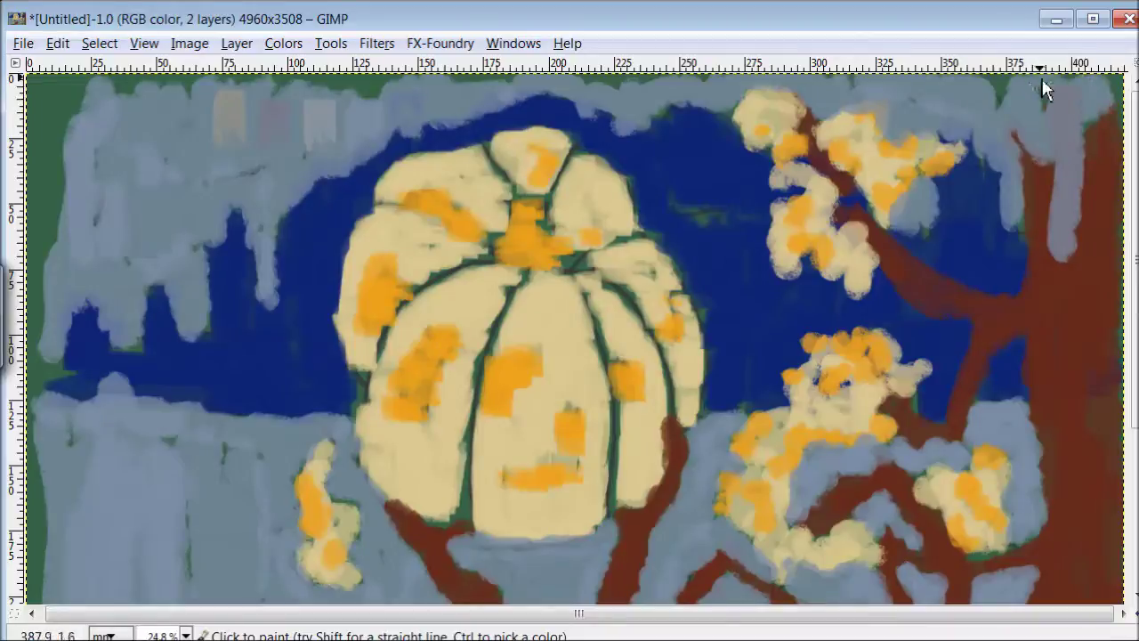
left_click_drag(1082, 307, 1089, 394)
Step: Dab grey-blue onto the trunk and start tall dark-grey shapes at the lower left
scroll(1108, 378, "down", 5)
scroll(1108, 377, "down", 1)
left_click(559, 466)
left_click_drag(428, 559, 307, 594)
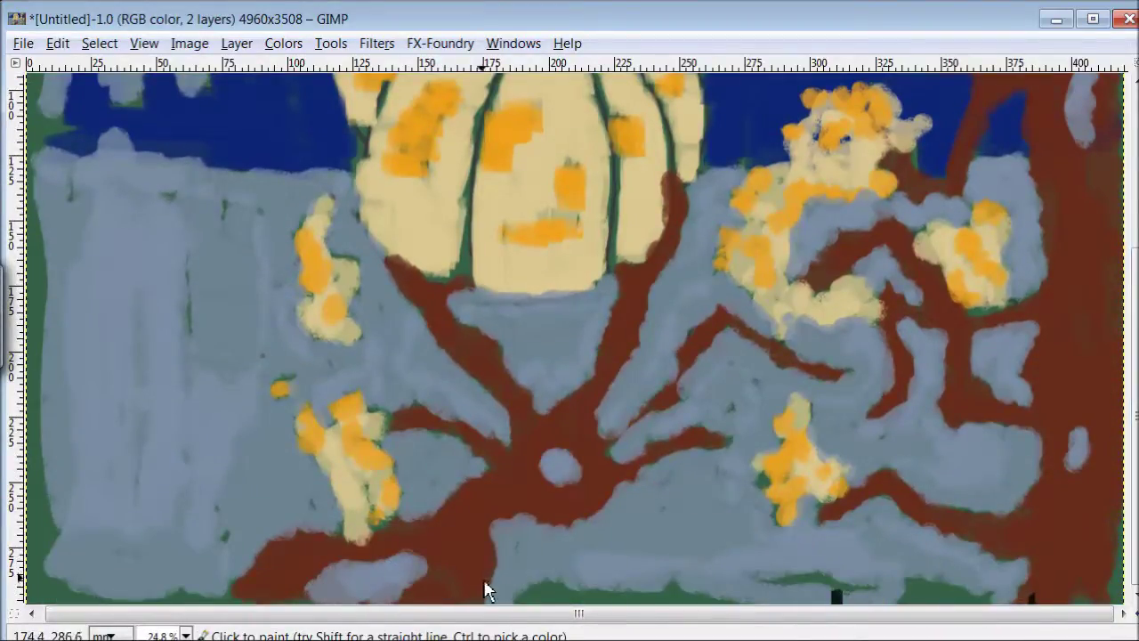
mouse_move(140, 578)
left_mouse_down()
mouse_move(173, 273)
mouse_move(150, 339)
mouse_move(107, 542)
mouse_move(246, 239)
mouse_move(219, 445)
mouse_move(305, 505)
mouse_move(244, 521)
mouse_move(174, 192)
mouse_move(320, 505)
mouse_move(404, 535)
left_mouse_up()
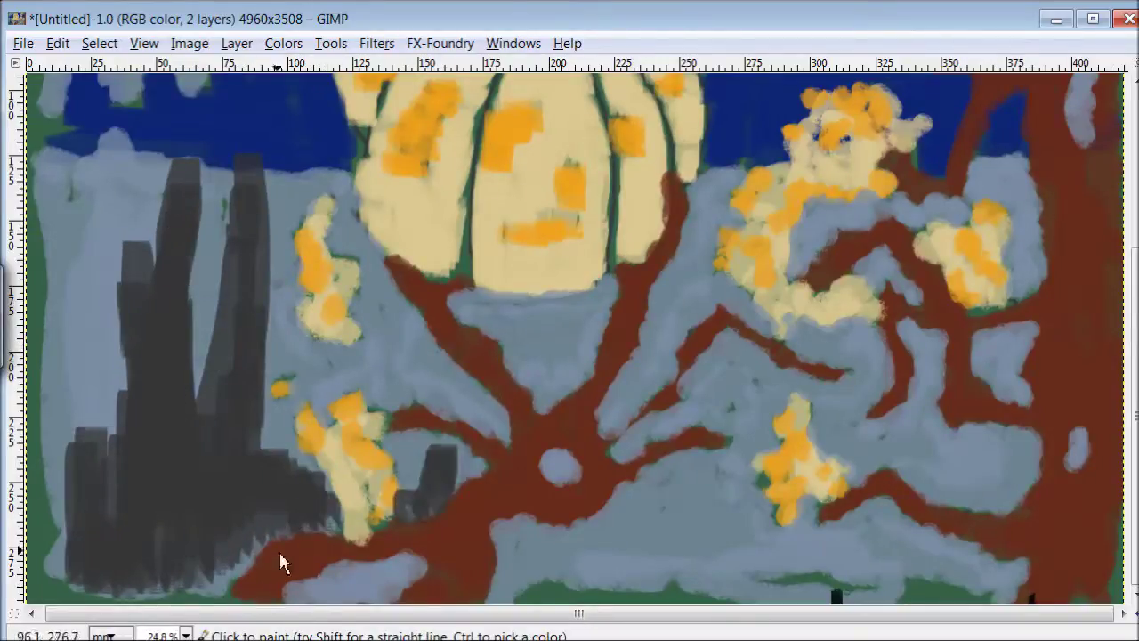
Step: Paint a dark-grey band along the bottom edge with small patches above it
mouse_move(279, 560)
left_mouse_down()
mouse_move(299, 592)
mouse_move(431, 570)
left_mouse_up()
left_click_drag(508, 547, 674, 516)
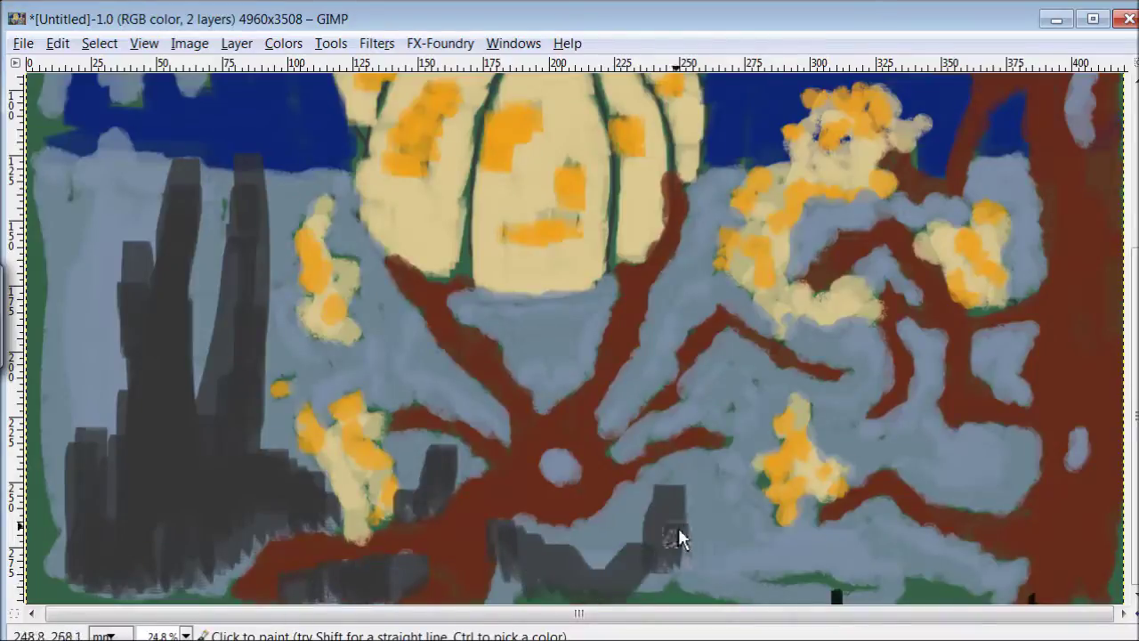
left_click_drag(702, 419, 712, 351)
left_click_drag(724, 287, 717, 302)
mouse_move(682, 554)
left_mouse_down()
mouse_move(775, 590)
mouse_move(499, 598)
left_mouse_up()
mouse_move(846, 593)
left_mouse_down()
mouse_move(923, 540)
mouse_move(1015, 583)
left_mouse_up()
Step: Zoom out to show the whole image
scroll(954, 480, "up", 5)
scroll(1013, 181, "up", 1)
left_click(144, 43)
left_click(429, 375)
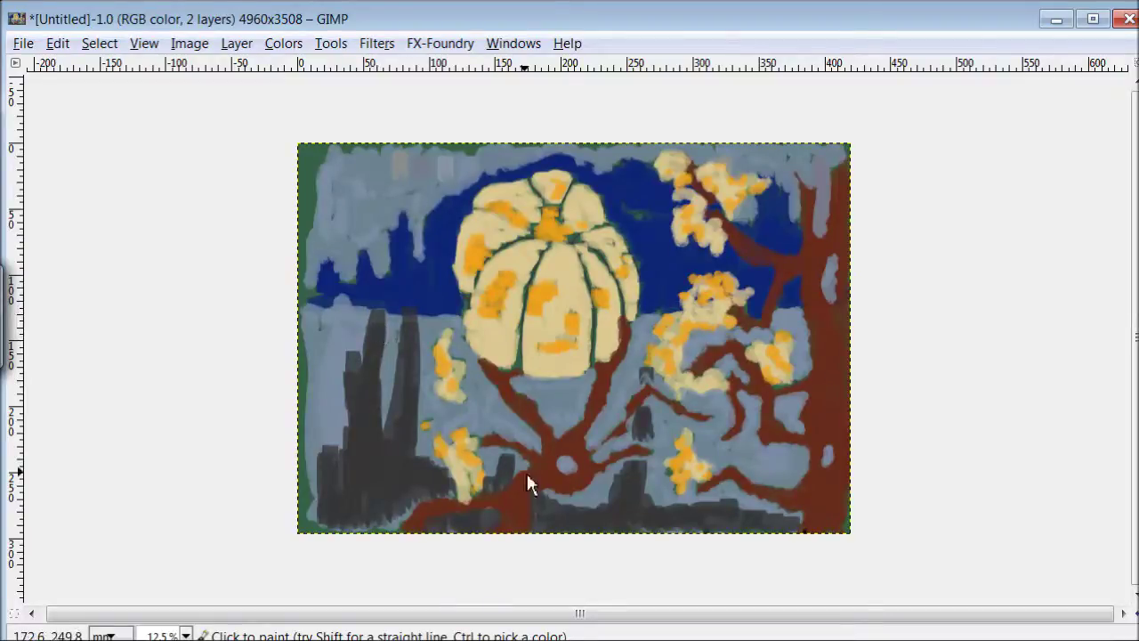
Step: Sample brown from the tree and paint thick branches across the upper left and pumpkin top
key("ctrl")
left_click(827, 341, "ctrl")
mouse_move(507, 209)
left_mouse_down()
mouse_move(412, 267)
mouse_move(522, 228)
mouse_move(392, 193)
mouse_move(530, 194)
mouse_move(674, 272)
mouse_move(407, 223)
mouse_move(335, 419)
mouse_move(549, 267)
mouse_move(437, 308)
mouse_move(433, 356)
mouse_move(382, 343)
mouse_move(367, 275)
mouse_move(318, 363)
mouse_move(326, 447)
mouse_move(351, 351)
left_mouse_up()
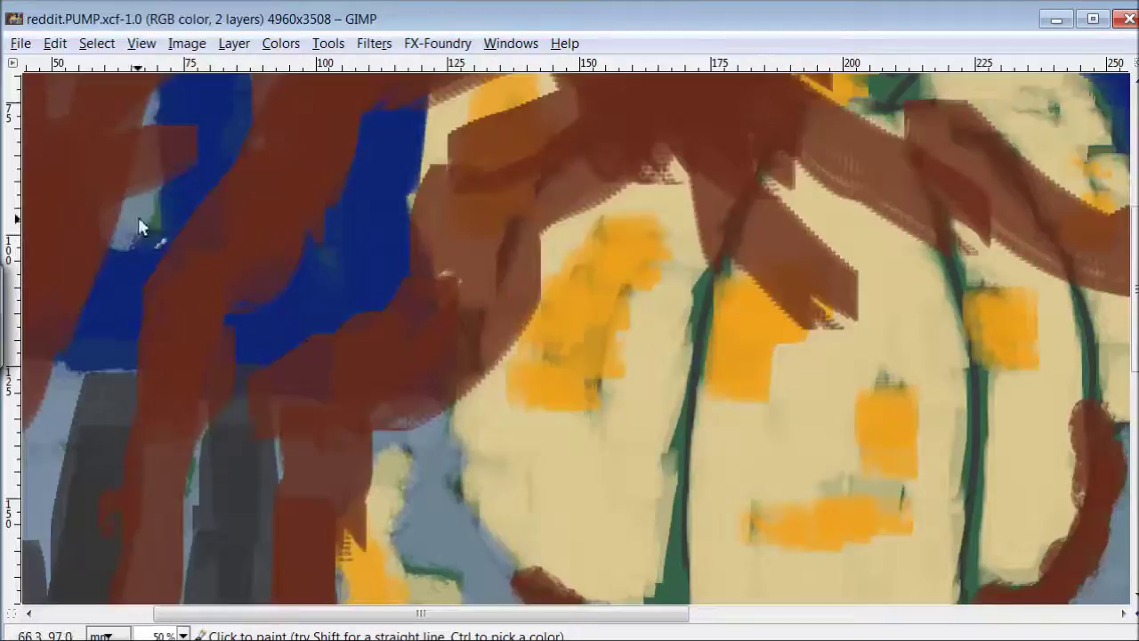
Step: Hand-letter 'THANKS FOR' in black across the upper left
left_click_drag(149, 217, 212, 188)
left_click_drag(185, 201, 186, 289)
left_click_drag(207, 222, 212, 287)
left_click_drag(208, 254, 239, 251)
left_click_drag(239, 214, 241, 281)
mouse_move(251, 283)
left_mouse_down()
mouse_move(356, 222)
mouse_move(407, 285)
left_mouse_up()
left_click_drag(459, 227, 418, 280)
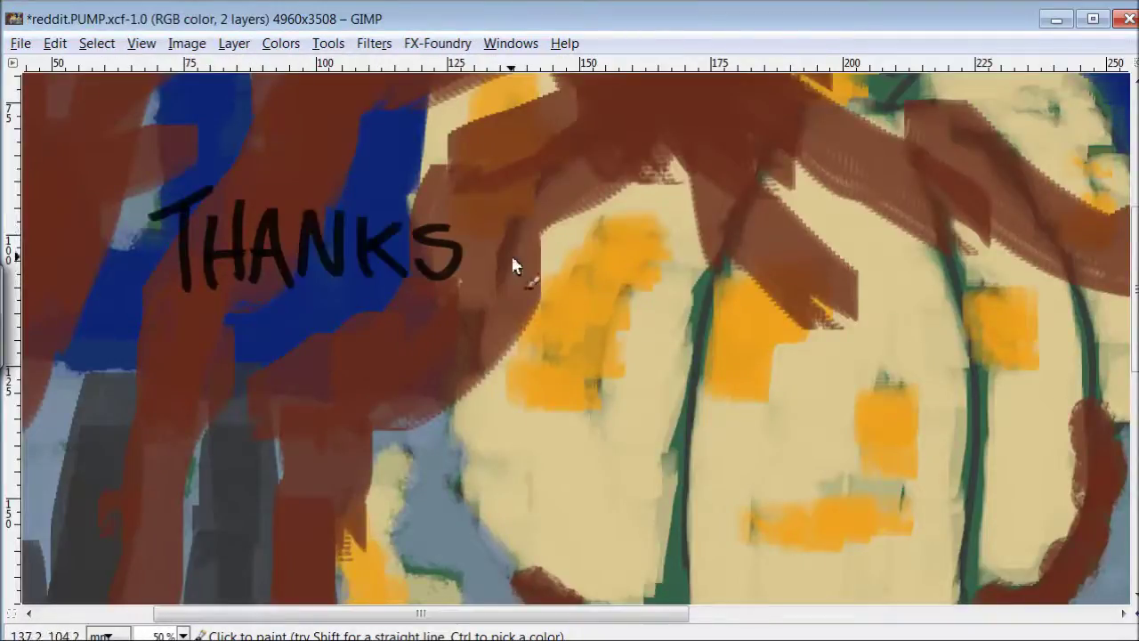
left_click_drag(532, 227, 528, 289)
left_click_drag(592, 227, 588, 230)
left_click_drag(623, 284, 657, 272)
Step: Letter 'WATCHING' to the right of 'THANKS FOR'
left_click_drag(734, 240, 813, 298)
left_click_drag(828, 244, 923, 318)
mouse_move(939, 240)
left_mouse_down()
mouse_move(986, 311)
mouse_move(1015, 244)
left_mouse_up()
left_click_drag(1055, 244, 1024, 343)
Step: Letter 'PLEASE' on the second line below 'THANKS'
left_click_drag(285, 314, 287, 376)
left_click_drag(286, 316, 294, 348)
left_click_drag(331, 313, 361, 372)
left_click_drag(396, 319, 405, 373)
mouse_move(418, 321)
left_mouse_down()
mouse_move(422, 351)
mouse_move(530, 383)
left_mouse_up()
Step: Letter 'LIKE/SUBSCRIBE' after 'PLEASE' on the second line
left_click_drag(623, 343, 643, 414)
left_click_drag(666, 352, 681, 410)
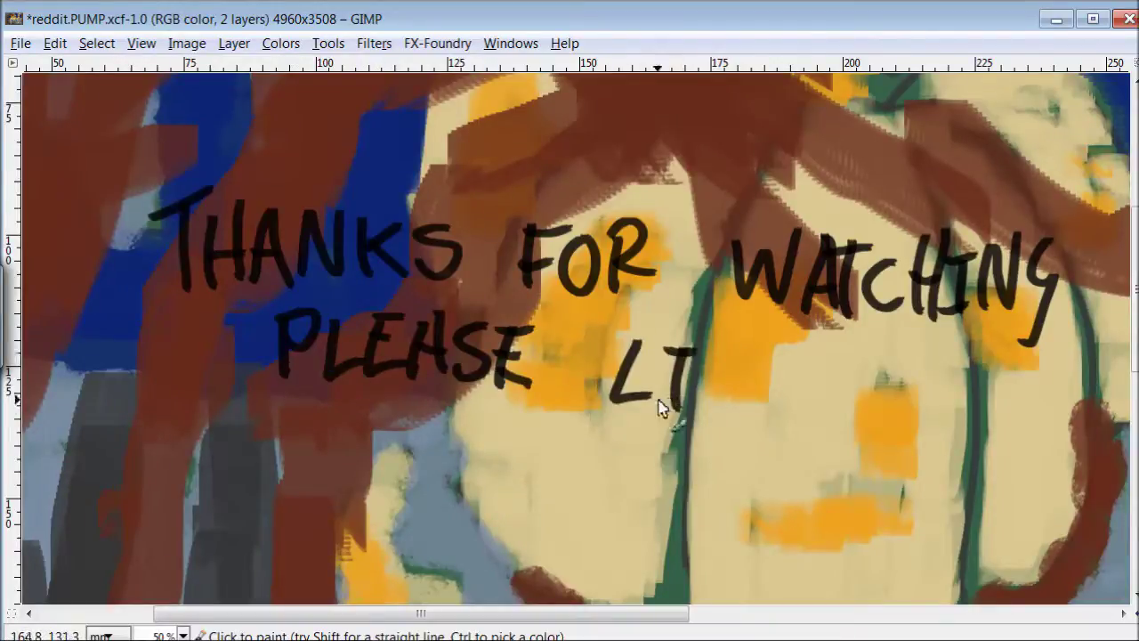
left_click_drag(703, 351, 766, 432)
left_click_drag(757, 348, 792, 419)
left_click_drag(846, 352, 797, 419)
left_click_drag(877, 365, 841, 419)
left_click_drag(890, 365, 930, 370)
left_click_drag(943, 361, 952, 418)
mouse_move(1006, 360)
left_mouse_down()
mouse_move(979, 419)
mouse_move(1068, 436)
left_mouse_up()
left_click_drag(1095, 356, 1117, 409)
Step: Letter 'AND CHECK OUT MY BLOG:' on the lines below, then swap to green
left_click_drag(260, 497, 407, 470)
left_click_drag(499, 445, 485, 507)
mouse_move(530, 436)
left_mouse_down()
mouse_move(564, 445)
mouse_move(596, 488)
left_mouse_up()
left_click_drag(659, 454, 623, 491)
left_click_drag(676, 445, 721, 512)
left_click_drag(792, 459, 921, 454)
left_click_drag(961, 507, 1068, 454)
mouse_move(245, 525)
left_mouse_down()
mouse_move(233, 574)
mouse_move(293, 570)
left_mouse_up()
key("x")
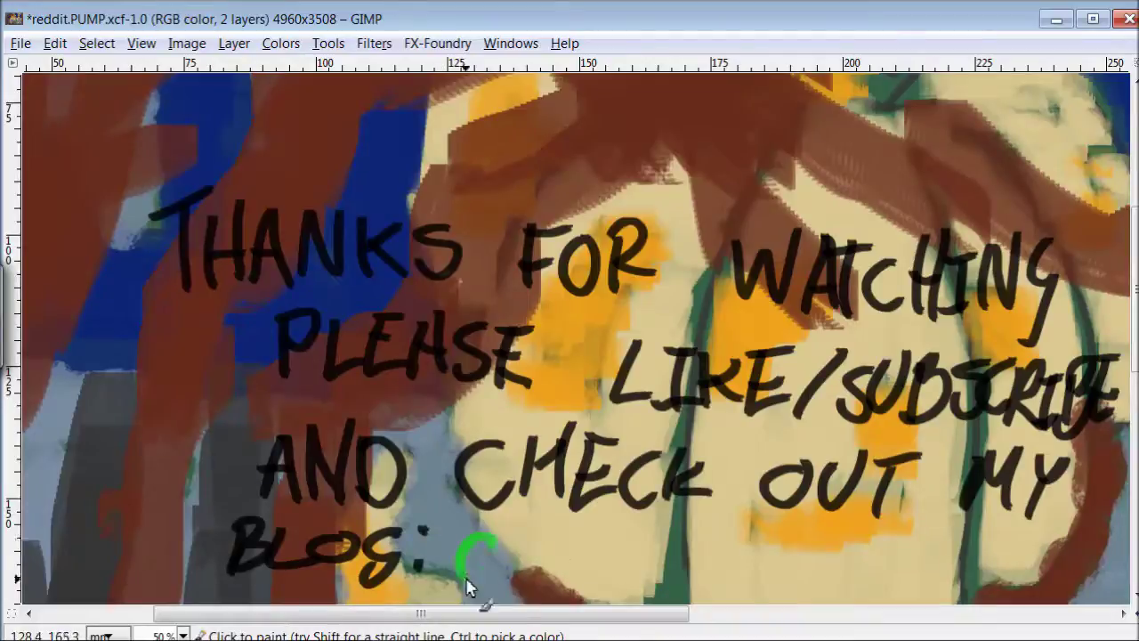